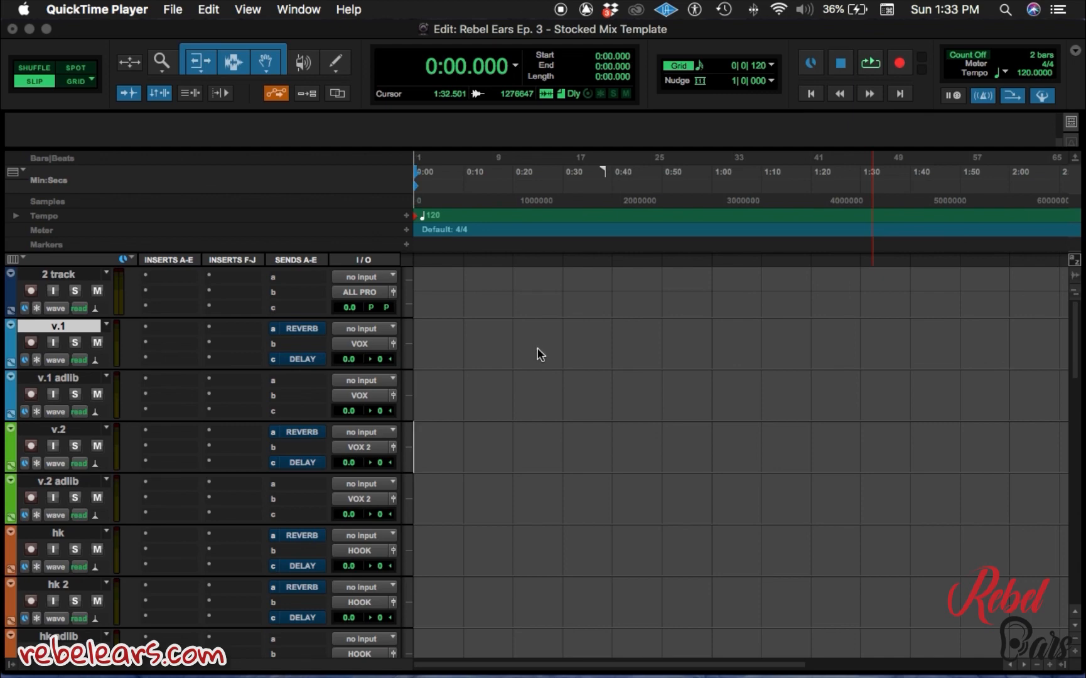
Look over the template's track layout, from the 2 track and verse tracks down to the VOX, HOOK and EXTRA bus tracks.
{"action": "scroll", "coordinate": [550, 387], "scroll_direction": "down", "scroll_amount": 10}
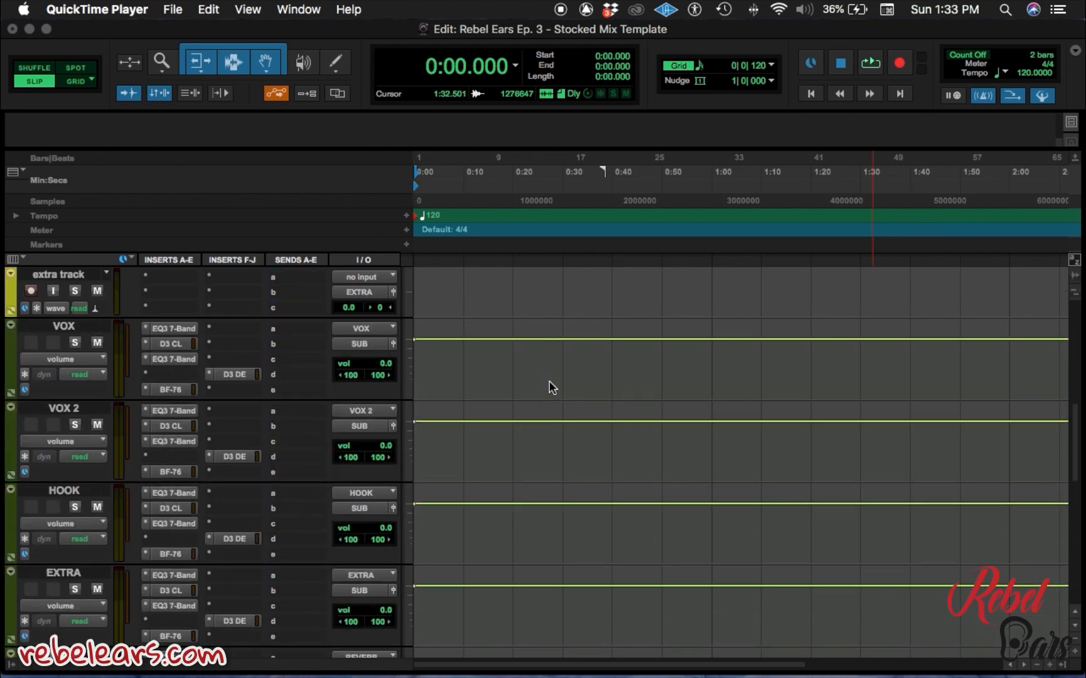
{"action": "scroll", "coordinate": [549, 387], "scroll_direction": "up", "scroll_amount": 10}
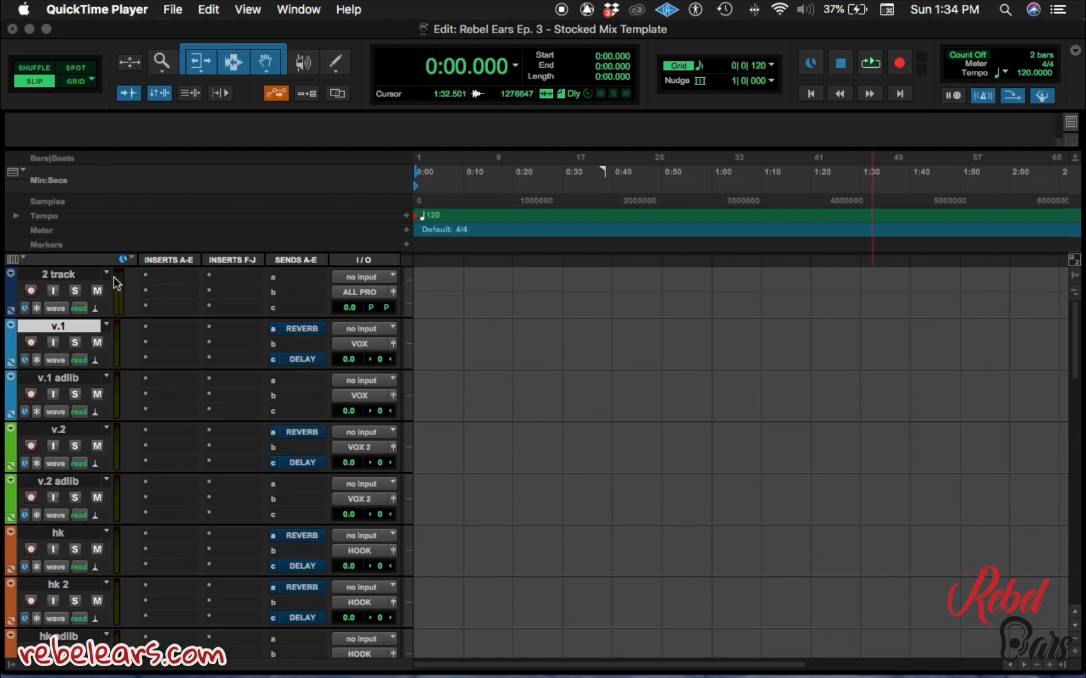
{"action": "left_click", "coordinate": [49, 277]}
{"action": "left_click", "coordinate": [65, 325]}
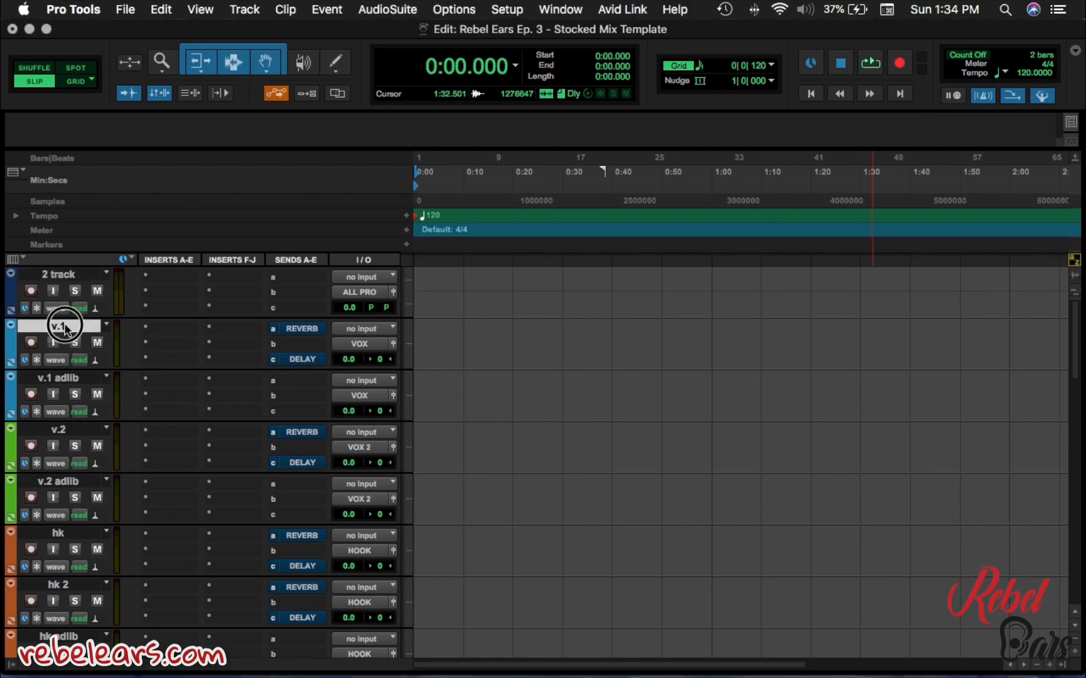
{"action": "left_click", "coordinate": [79, 379]}
{"action": "left_click", "coordinate": [78, 433]}
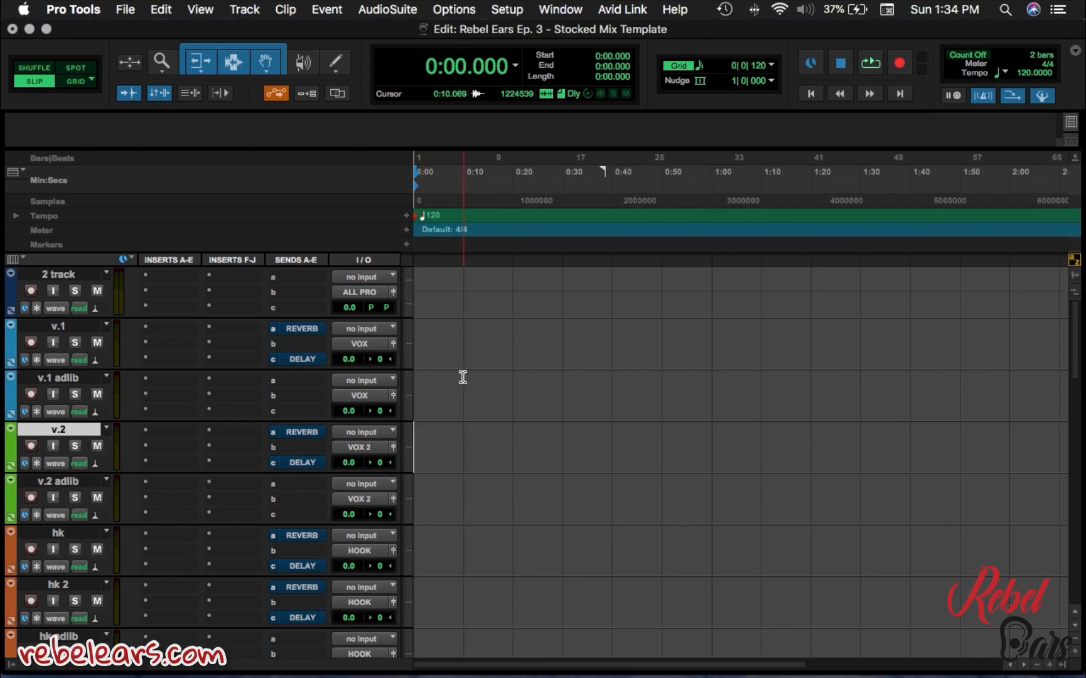
{"action": "scroll", "coordinate": [444, 370], "scroll_direction": "down", "scroll_amount": 7}
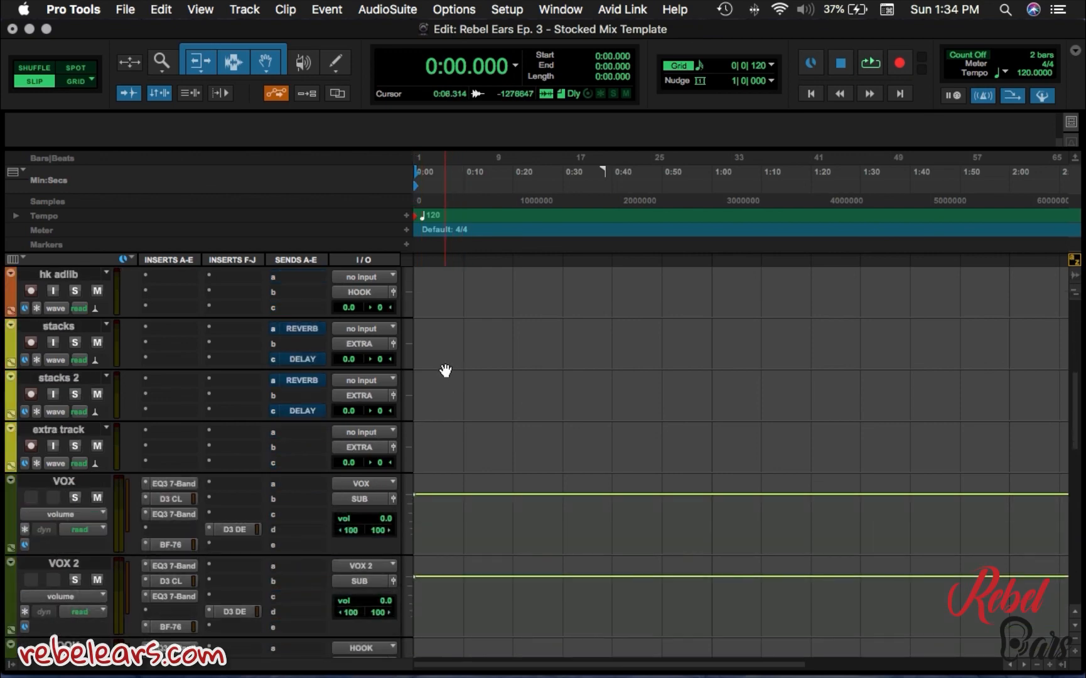
{"action": "scroll", "coordinate": [446, 369], "scroll_direction": "up", "scroll_amount": 7}
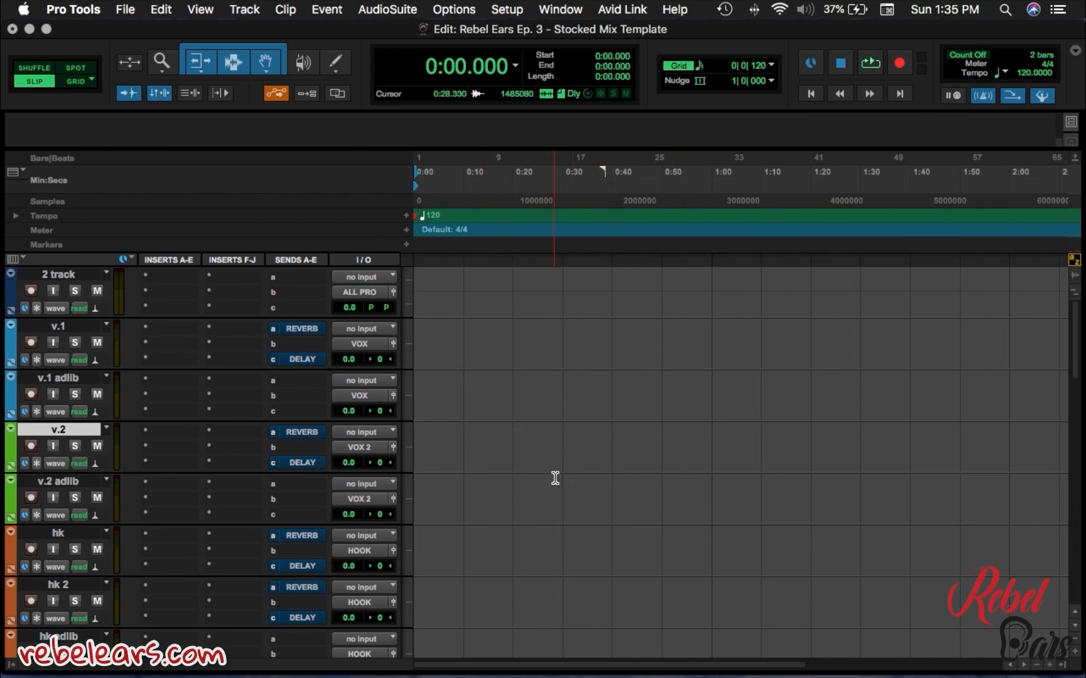
{"action": "scroll", "coordinate": [555, 478], "scroll_direction": "down", "scroll_amount": 8}
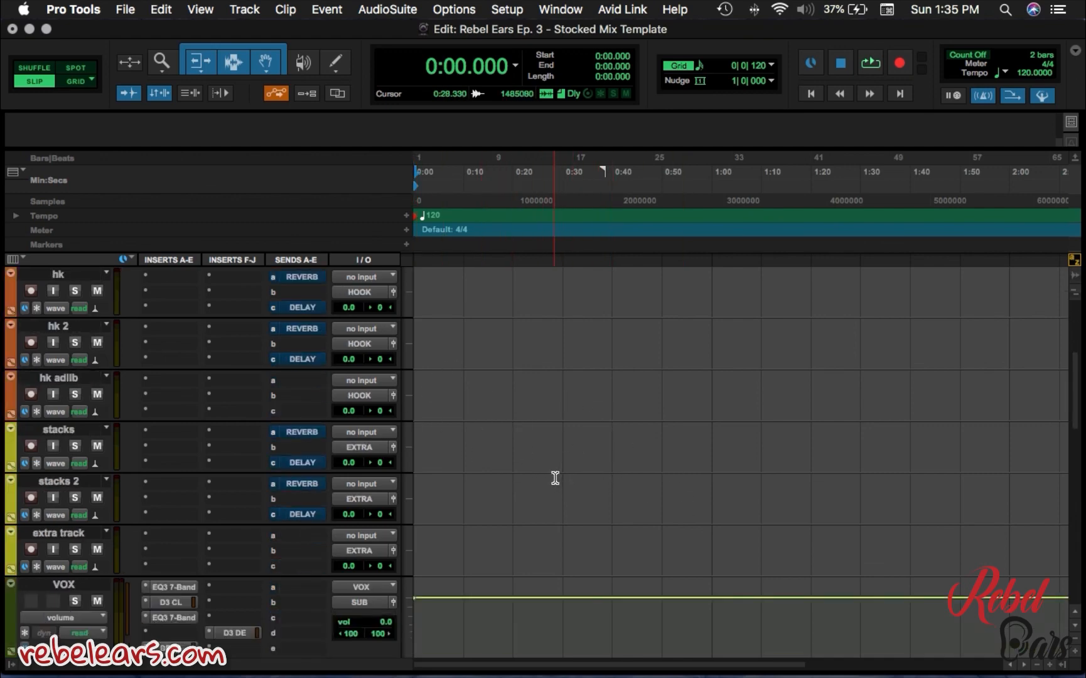
{"action": "scroll", "coordinate": [555, 478], "scroll_direction": "down", "scroll_amount": 1}
{"action": "scroll", "coordinate": [554, 478], "scroll_direction": "up", "scroll_amount": 10}
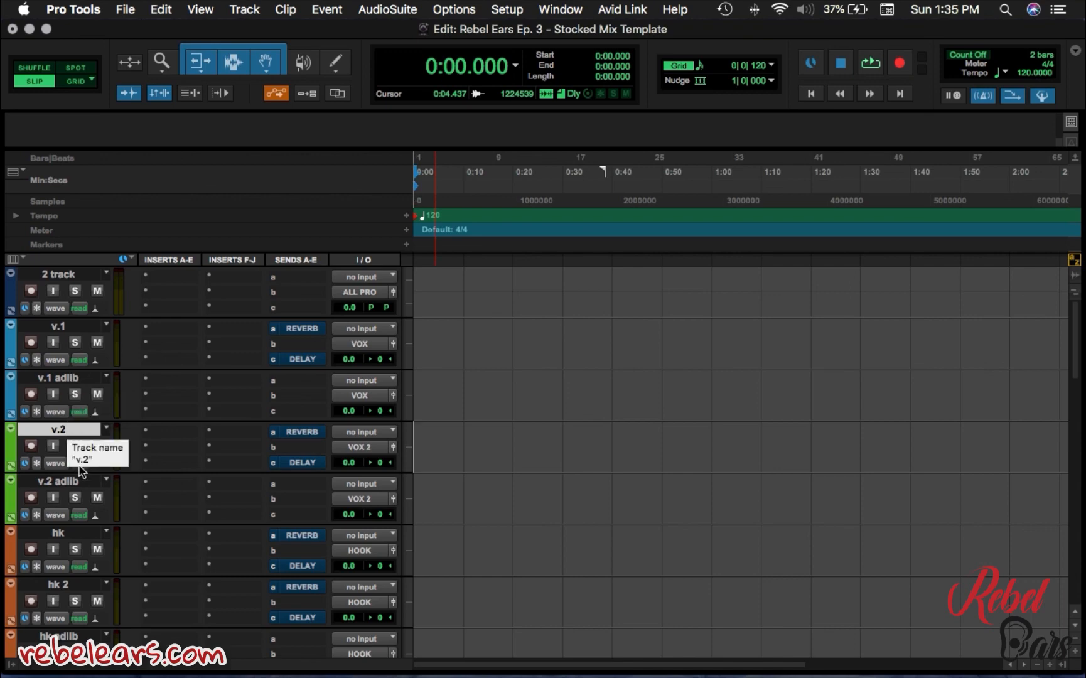
Duplicate the v.1 track three times, leaving out the active playlist, alternate playlists and automation.
{"action": "left_click", "coordinate": [85, 328]}
{"action": "right_click", "coordinate": [83, 329]}
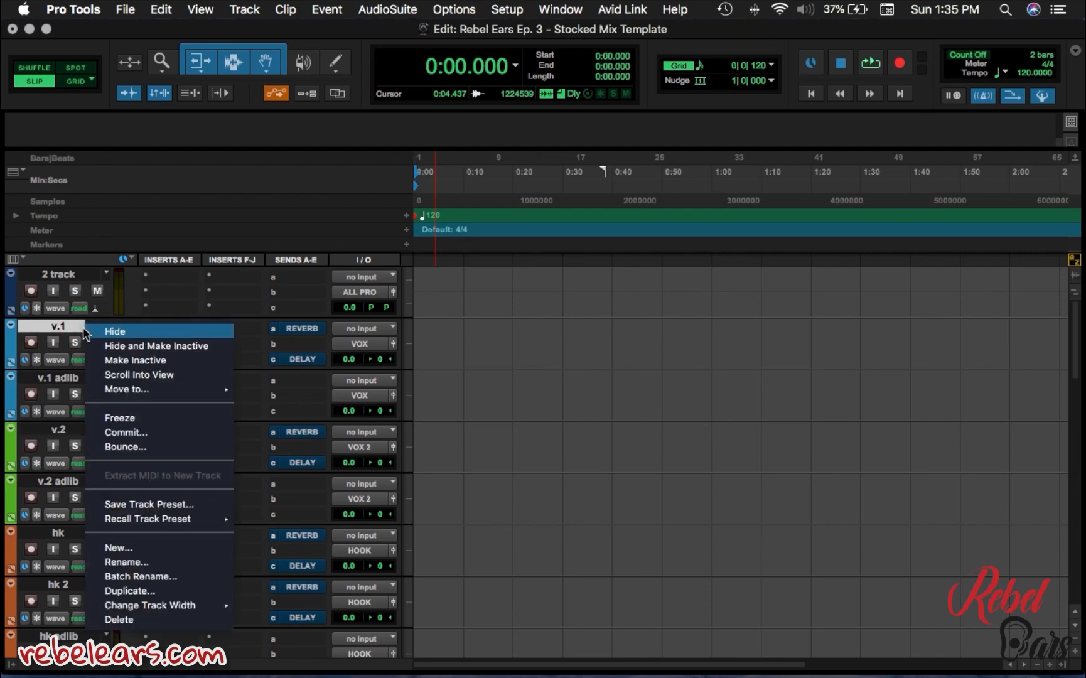
{"action": "left_click", "coordinate": [176, 591]}
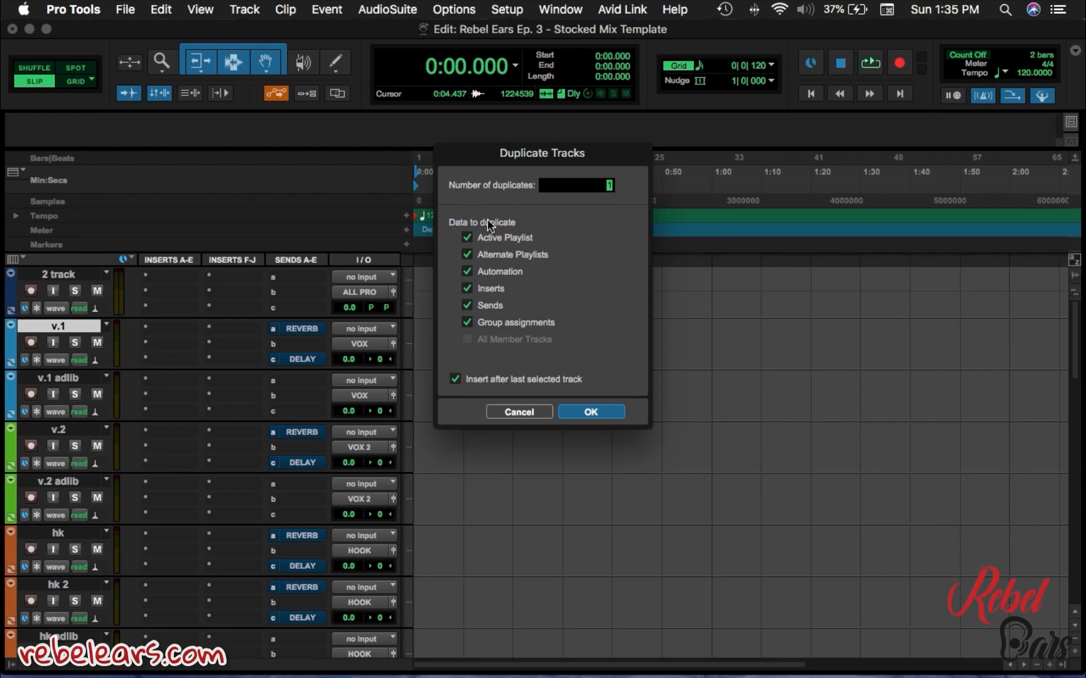
{"action": "left_click", "coordinate": [467, 272]}
{"action": "left_click", "coordinate": [468, 254]}
{"action": "left_click", "coordinate": [467, 237]}
{"action": "type", "text": "3"}
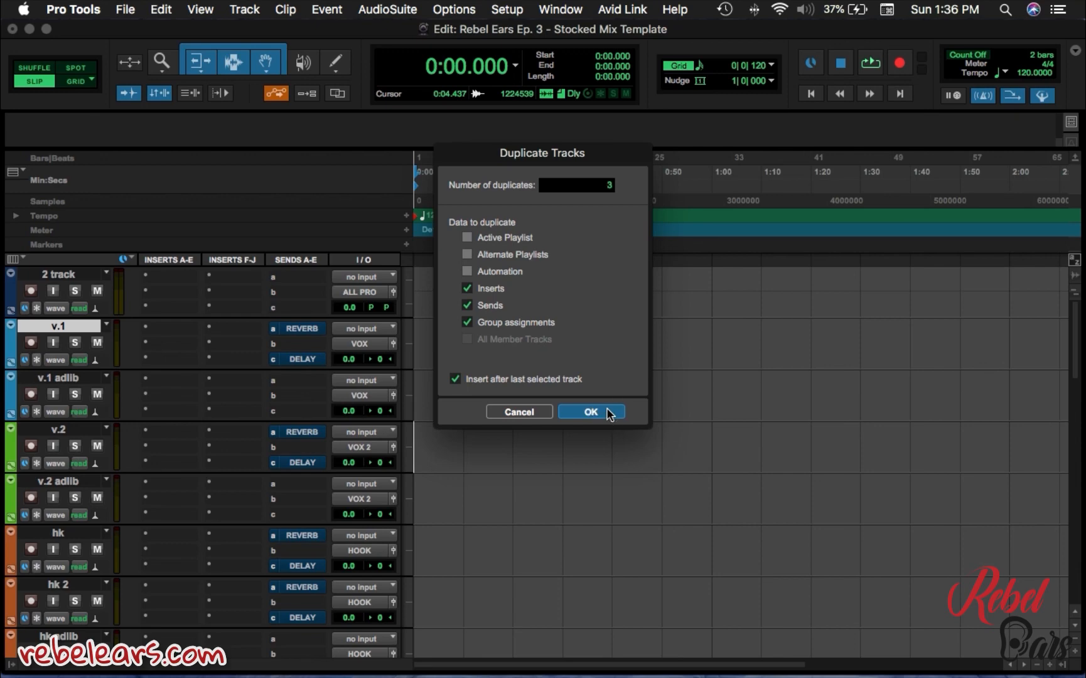
{"action": "left_click", "coordinate": [606, 412]}
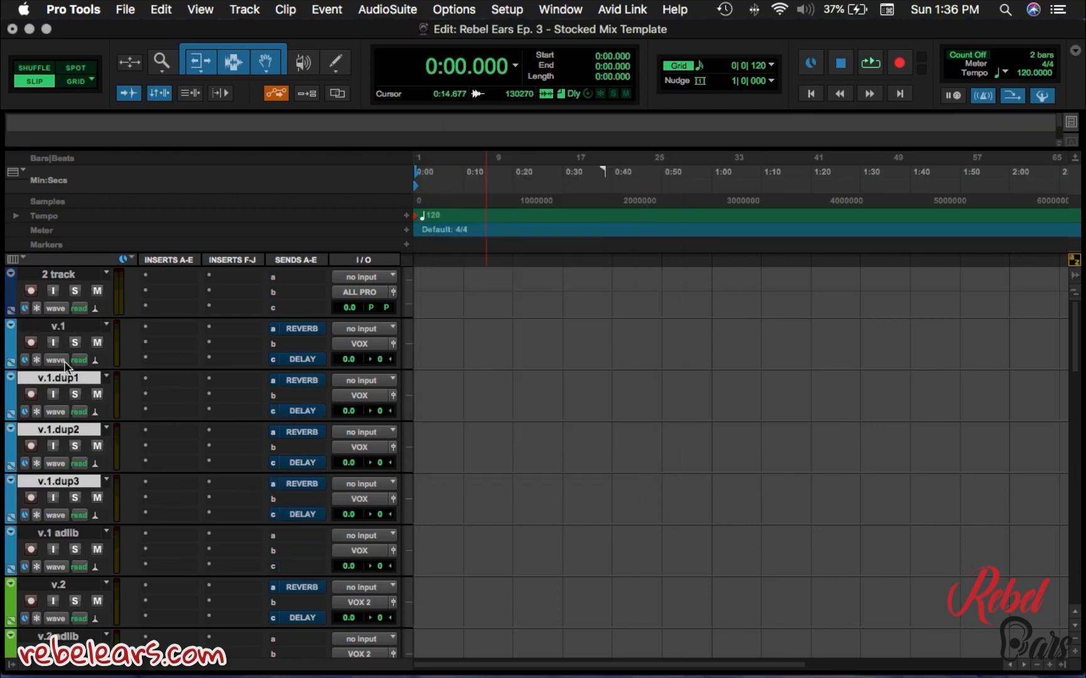
{"action": "left_click", "coordinate": [64, 327]}
{"action": "left_click", "coordinate": [69, 377]}
{"action": "left_click", "coordinate": [74, 429]}
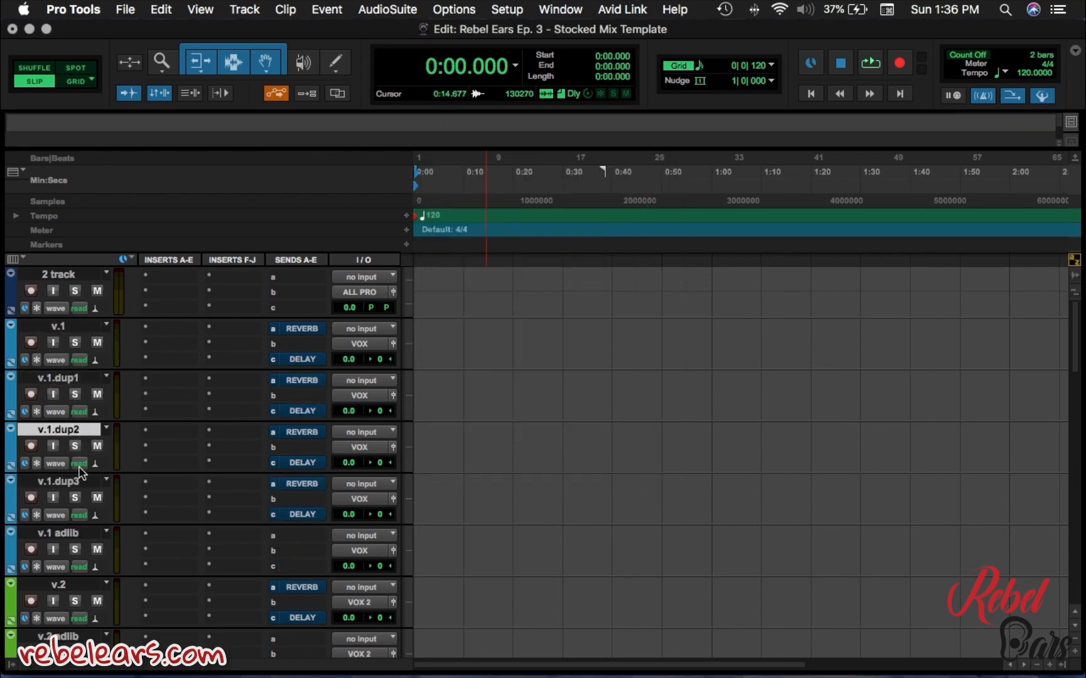
{"action": "left_click", "coordinate": [77, 480]}
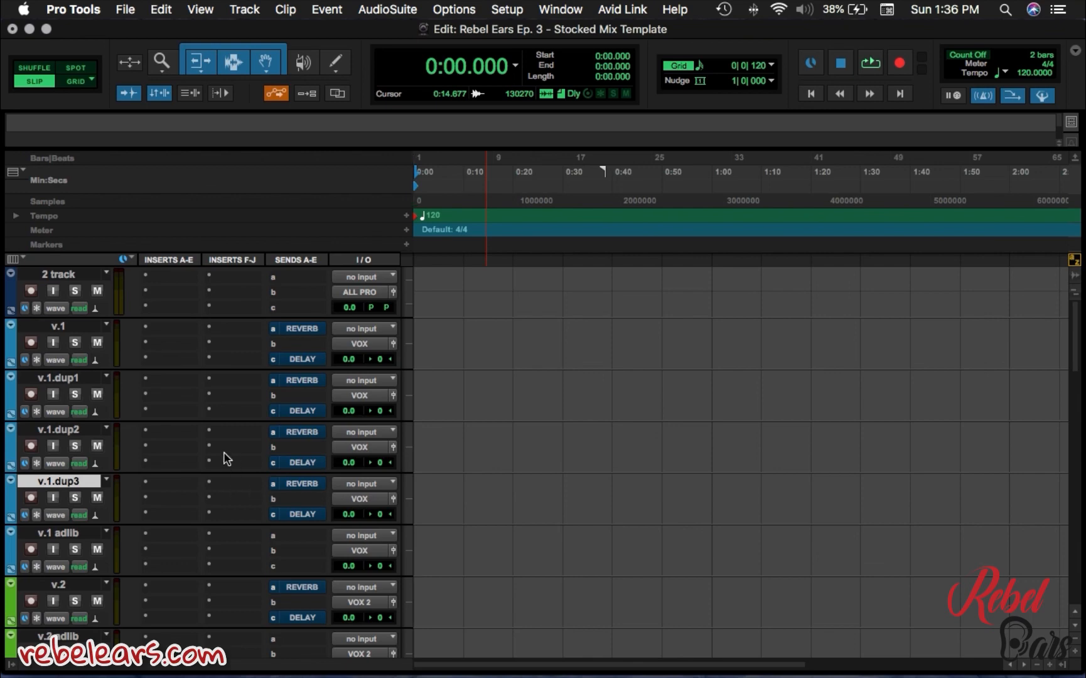
{"action": "left_click", "coordinate": [163, 327]}
{"action": "mouse_move", "coordinate": [174, 328]}
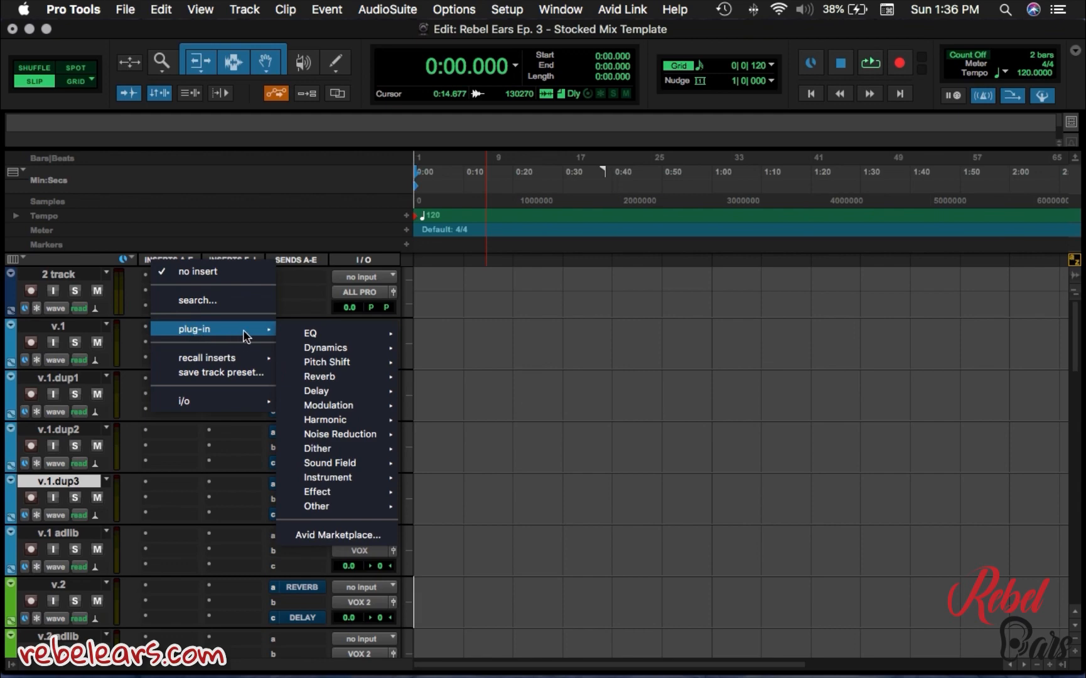
{"action": "left_click", "coordinate": [162, 237]}
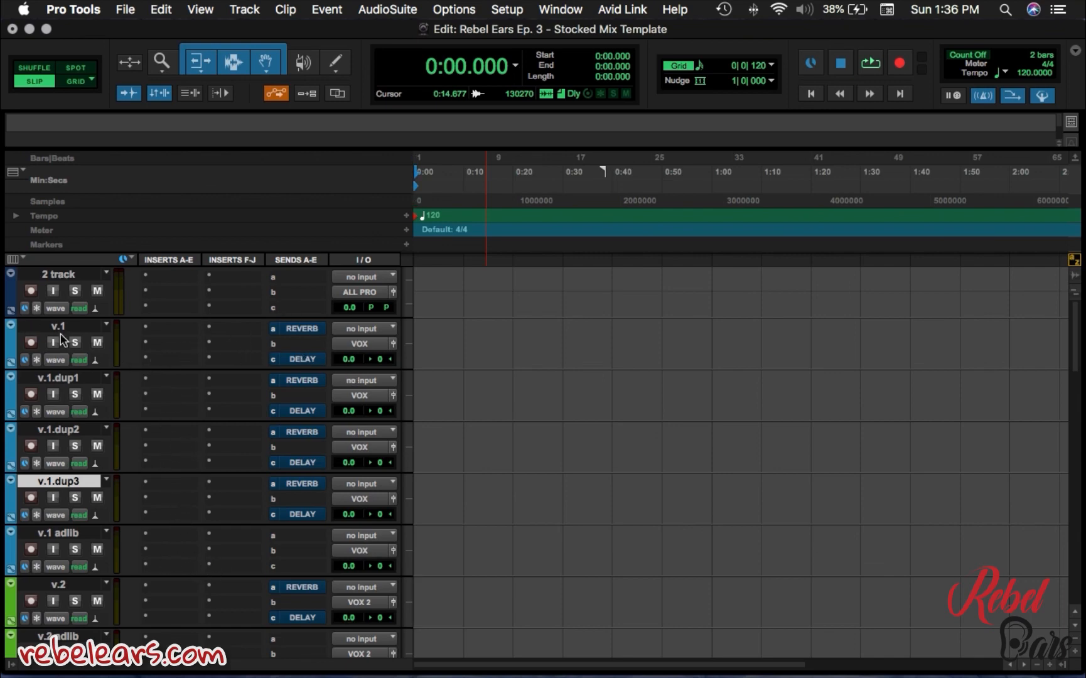
Unmute the REVERB send on track v.1 and raise its level to about -39.8 dB.
{"action": "left_click", "coordinate": [294, 328]}
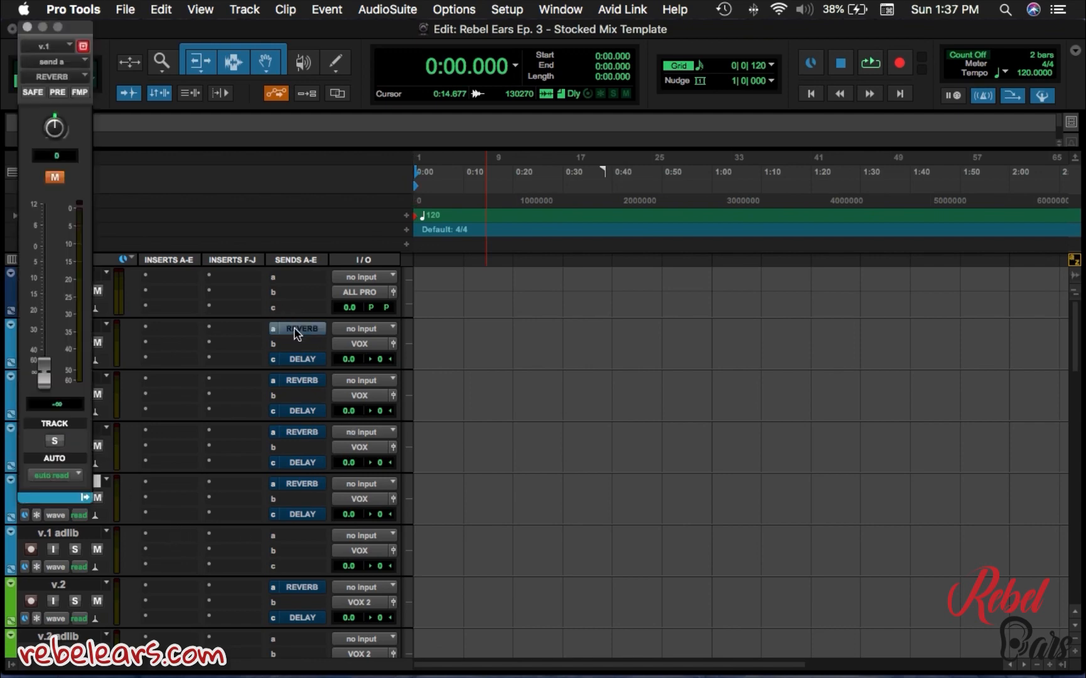
{"action": "left_click", "coordinate": [55, 177]}
{"action": "mouse_move", "coordinate": [45, 375]}
{"action": "left_mouse_down"}
{"action": "mouse_move", "coordinate": [47, 276]}
{"action": "mouse_move", "coordinate": [55, 358]}
{"action": "left_mouse_up"}
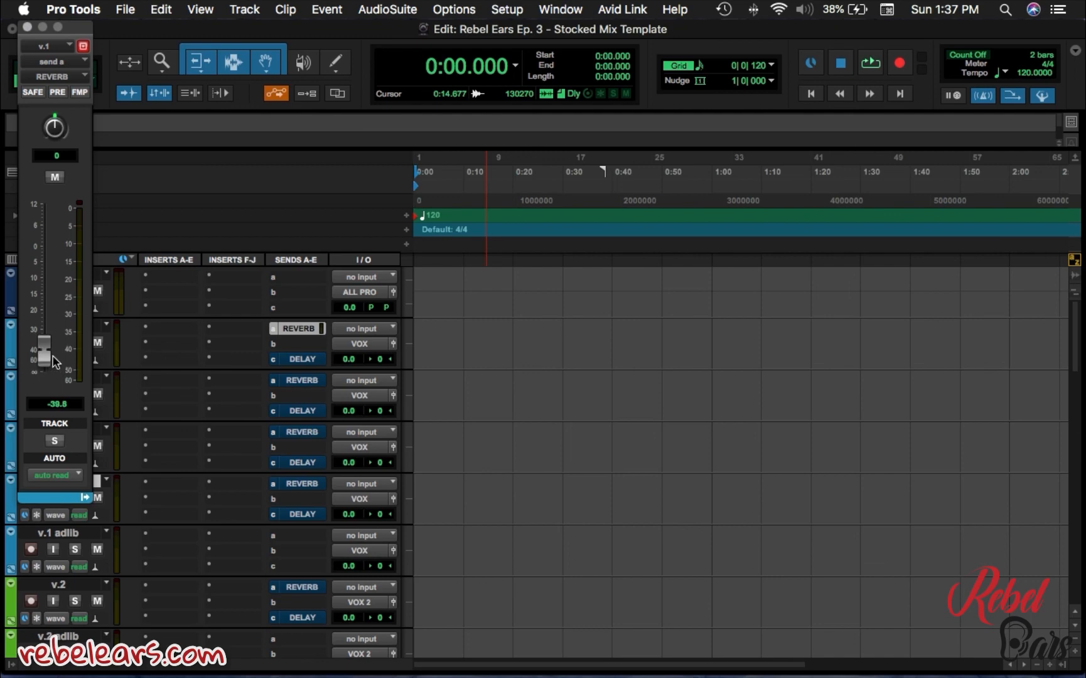
{"action": "left_click", "coordinate": [27, 27]}
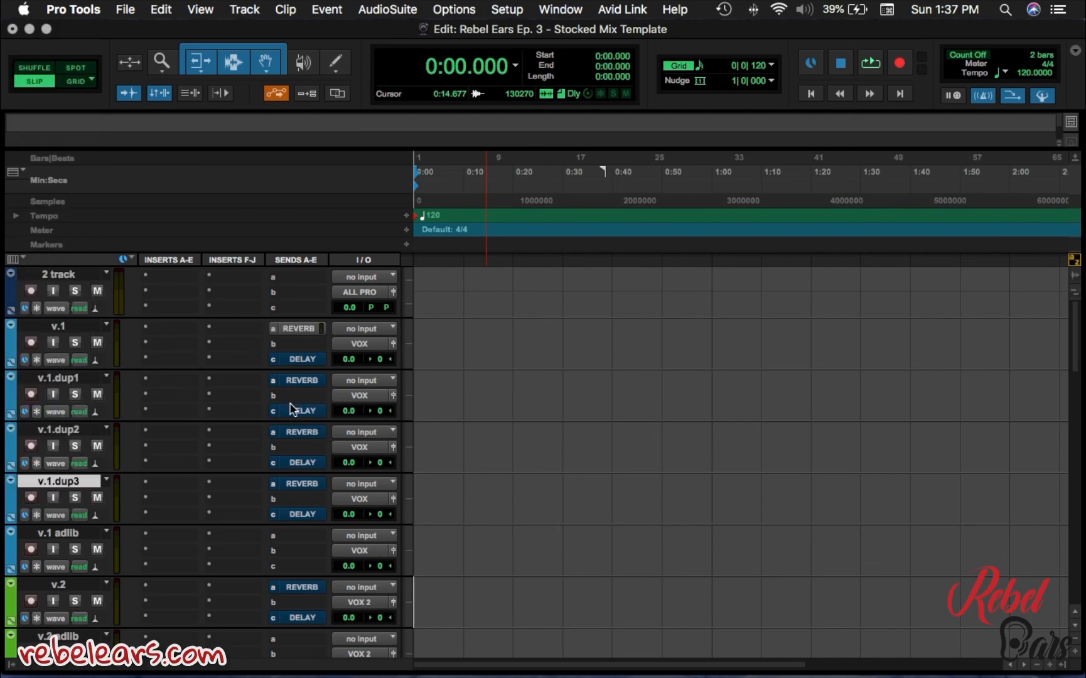
Unmute the DELAY sends on v.1, v.1.dup1 and v.1.dup3, and also the REVERB send on v.1.dup3.
{"action": "left_click", "coordinate": [307, 360], "text": "ctrl+super"}
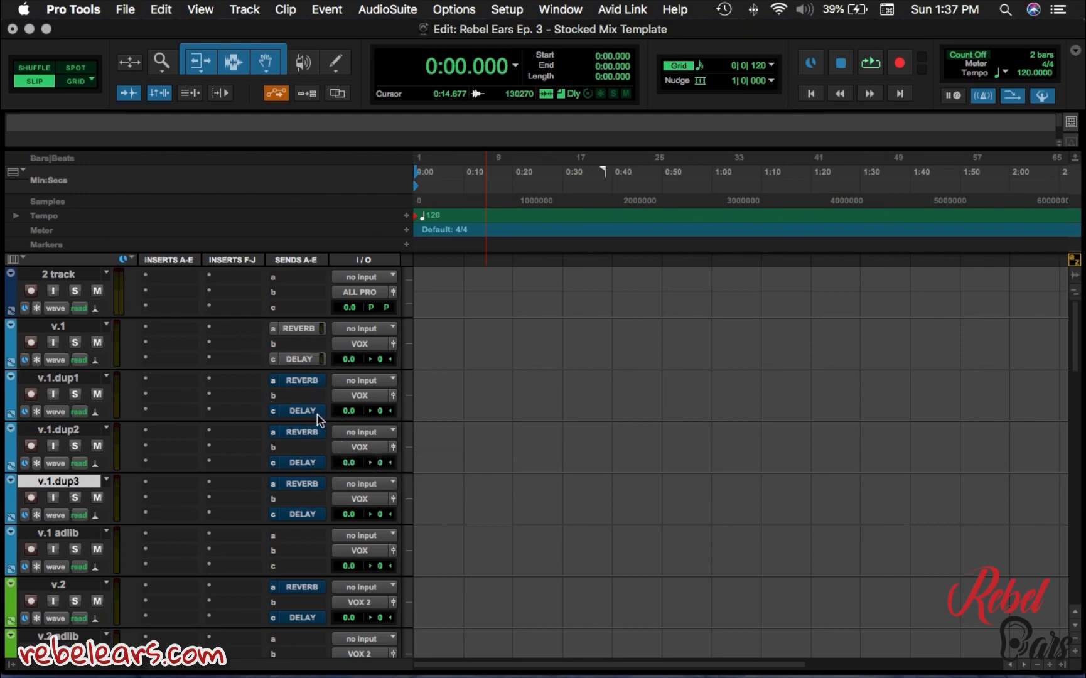
{"action": "left_click", "coordinate": [307, 412], "text": "ctrl+super"}
{"action": "left_click", "coordinate": [304, 515], "text": "ctrl+super"}
{"action": "left_click", "coordinate": [305, 484], "text": "ctrl+super"}
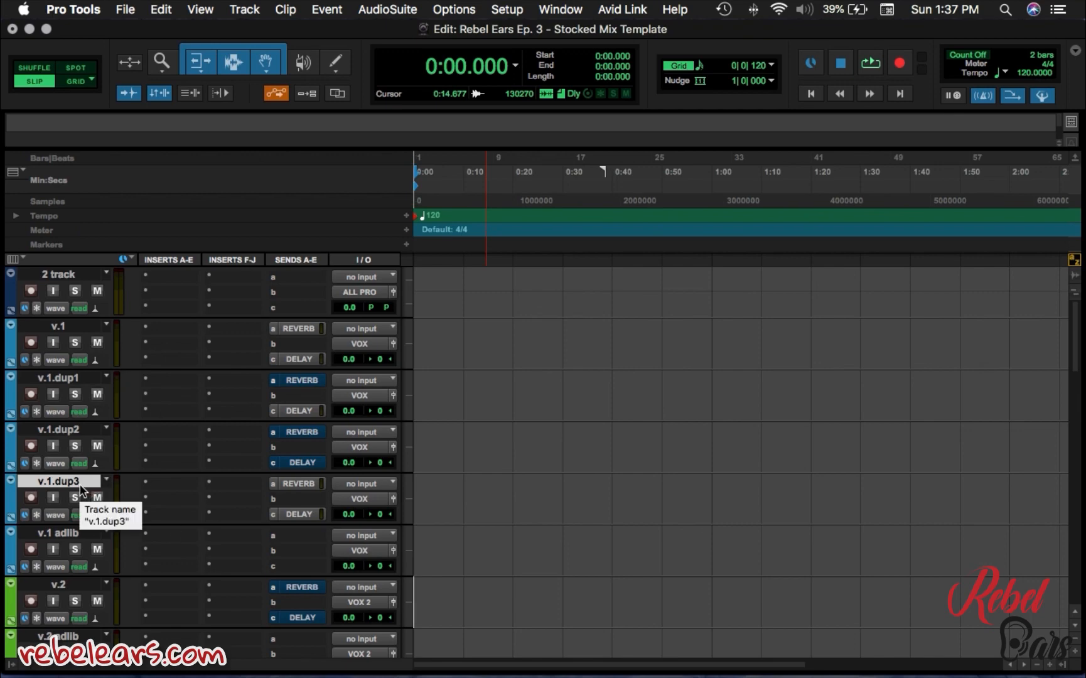
Duplicate the v.2 track once with its inserts, sends and group assignments.
{"action": "scroll", "coordinate": [175, 541], "scroll_direction": "down", "scroll_amount": 2}
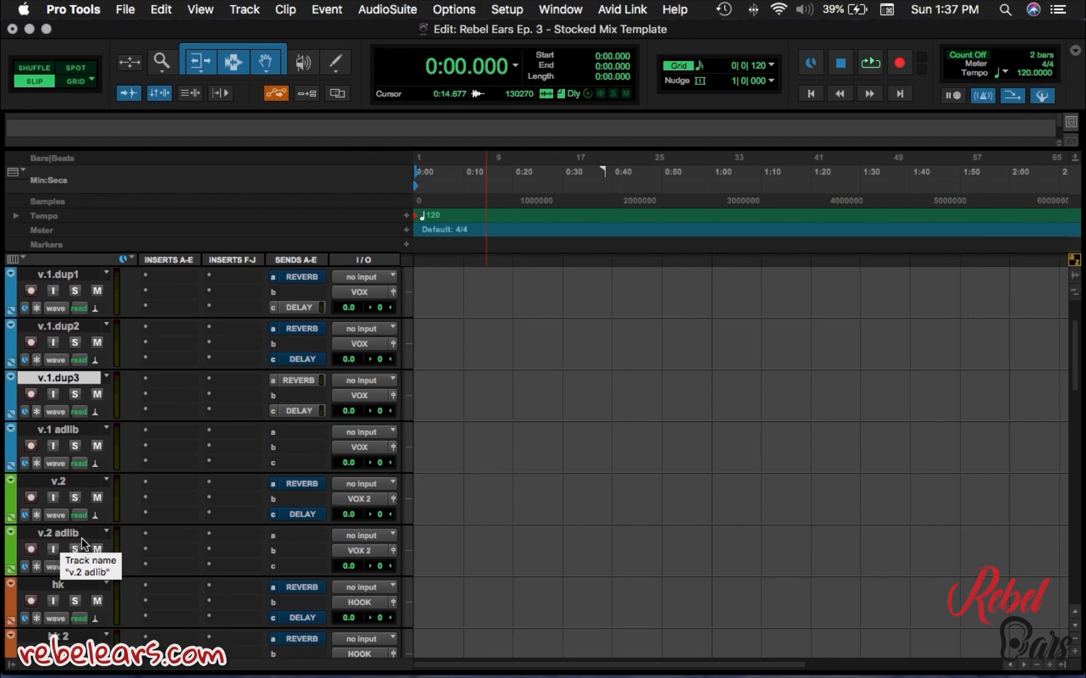
{"action": "right_click", "coordinate": [74, 481]}
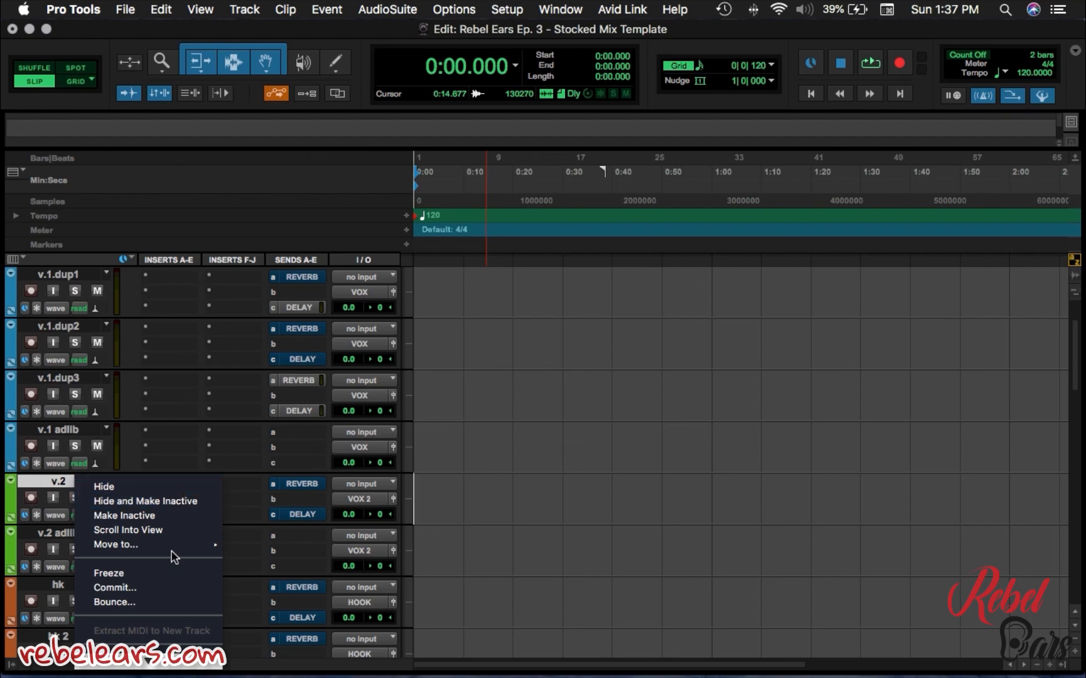
{"action": "left_click", "coordinate": [246, 508]}
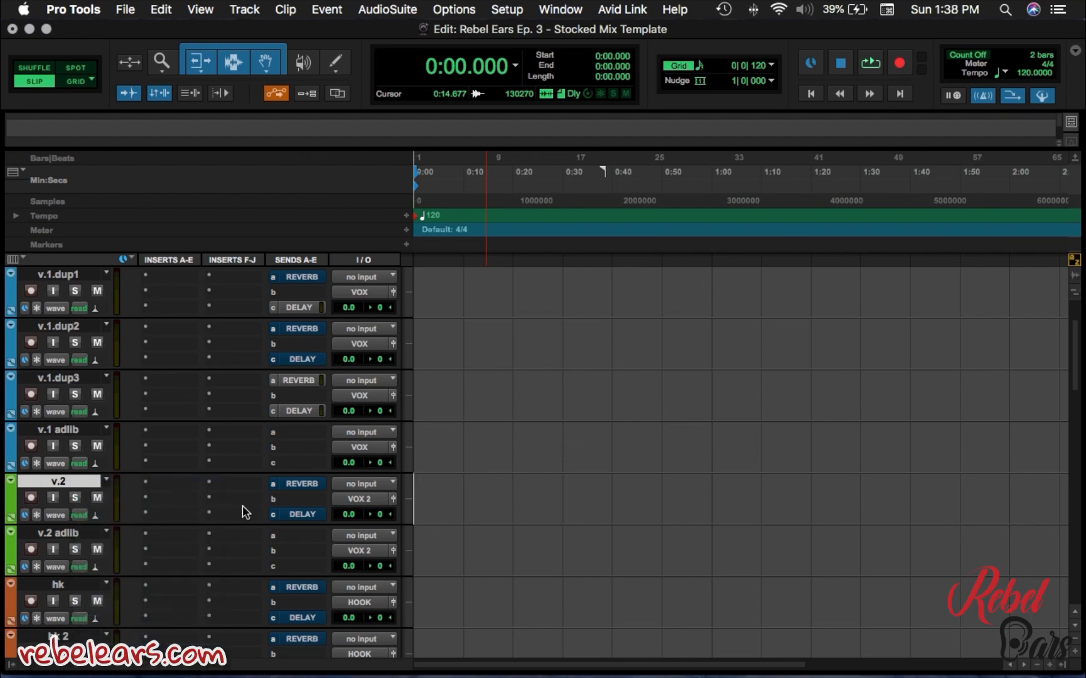
{"action": "right_click", "coordinate": [74, 477]}
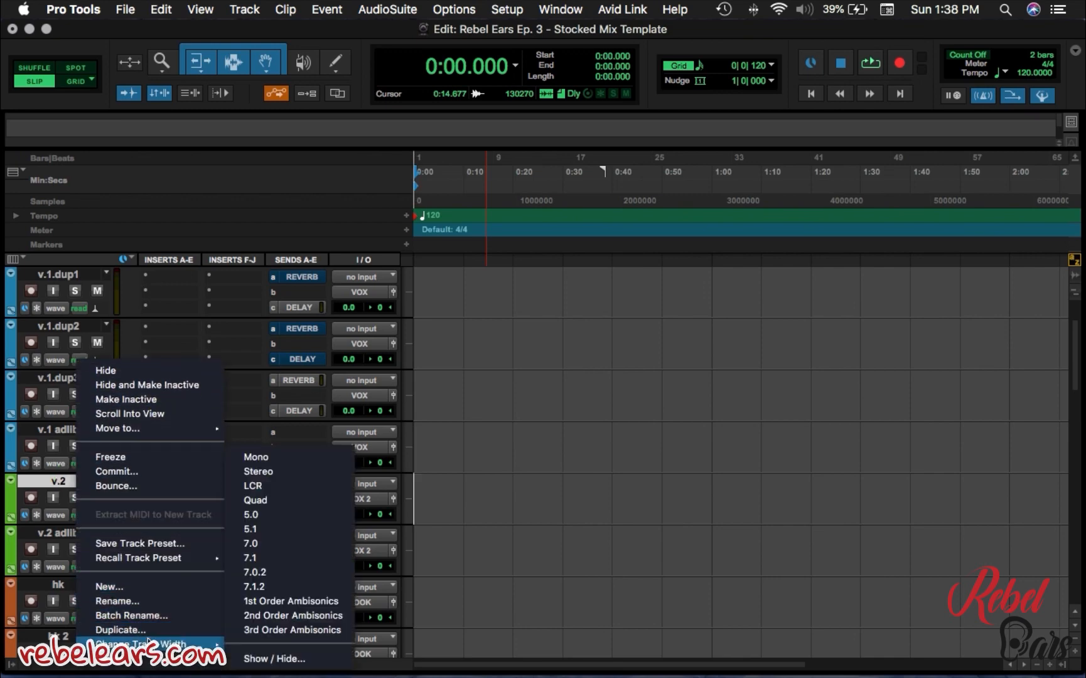
{"action": "left_click", "coordinate": [129, 629]}
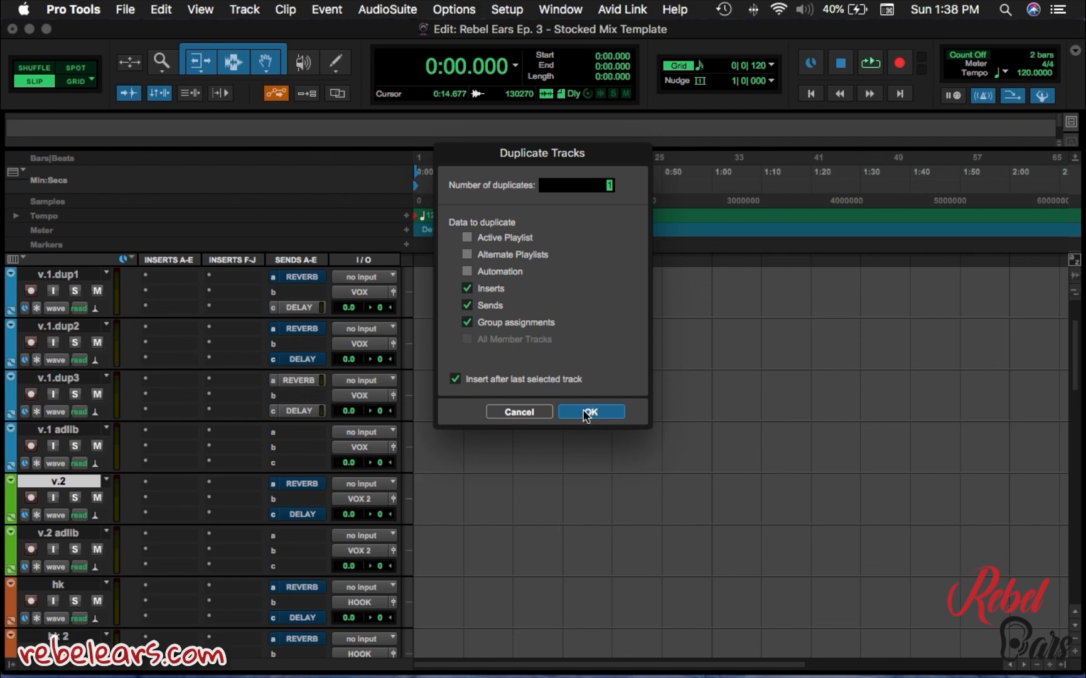
{"action": "key", "text": "Return"}
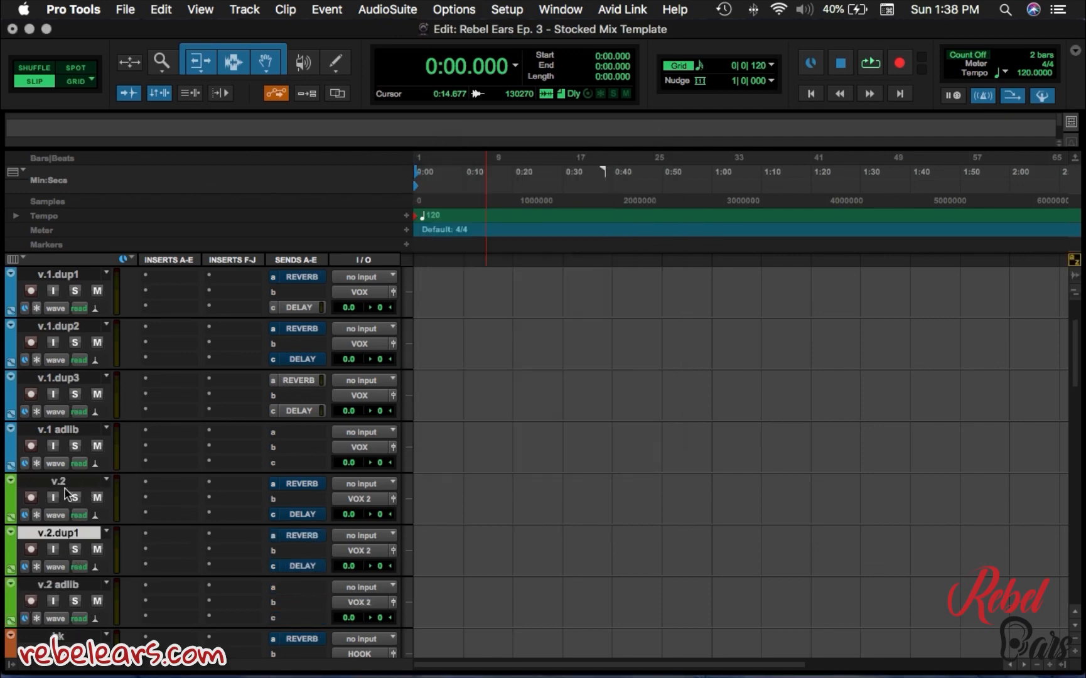
Rename the duplicated v.2 track as "v.2 dubs".
{"action": "double_click", "coordinate": [57, 531]}
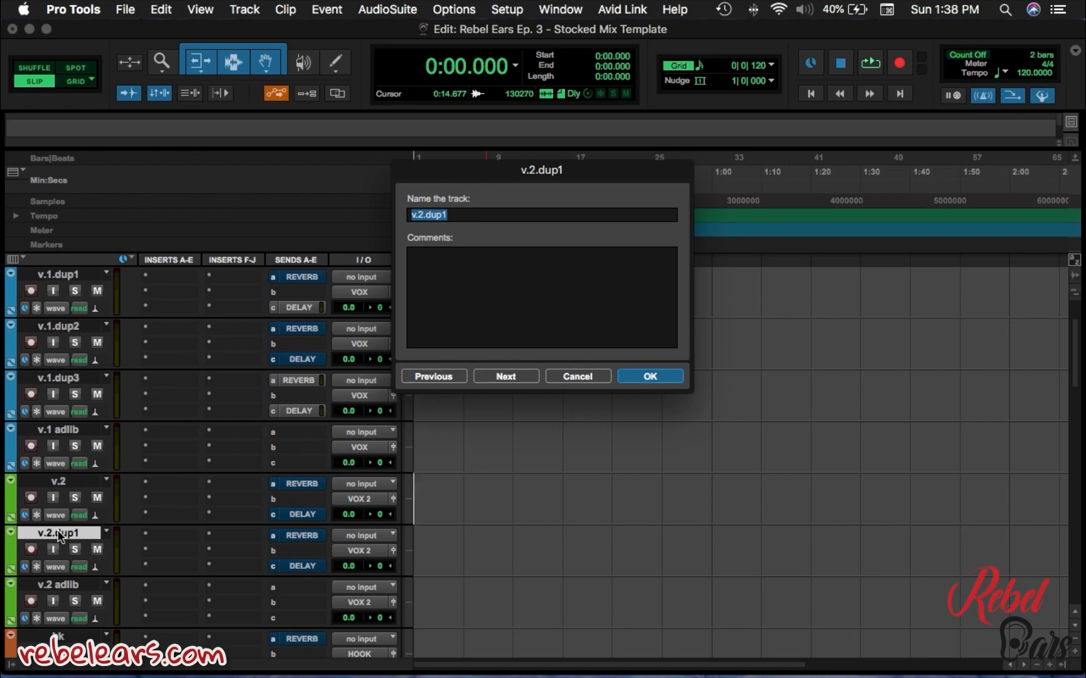
{"action": "type", "text": "v.2 dubs"}
{"action": "key", "text": "Return"}
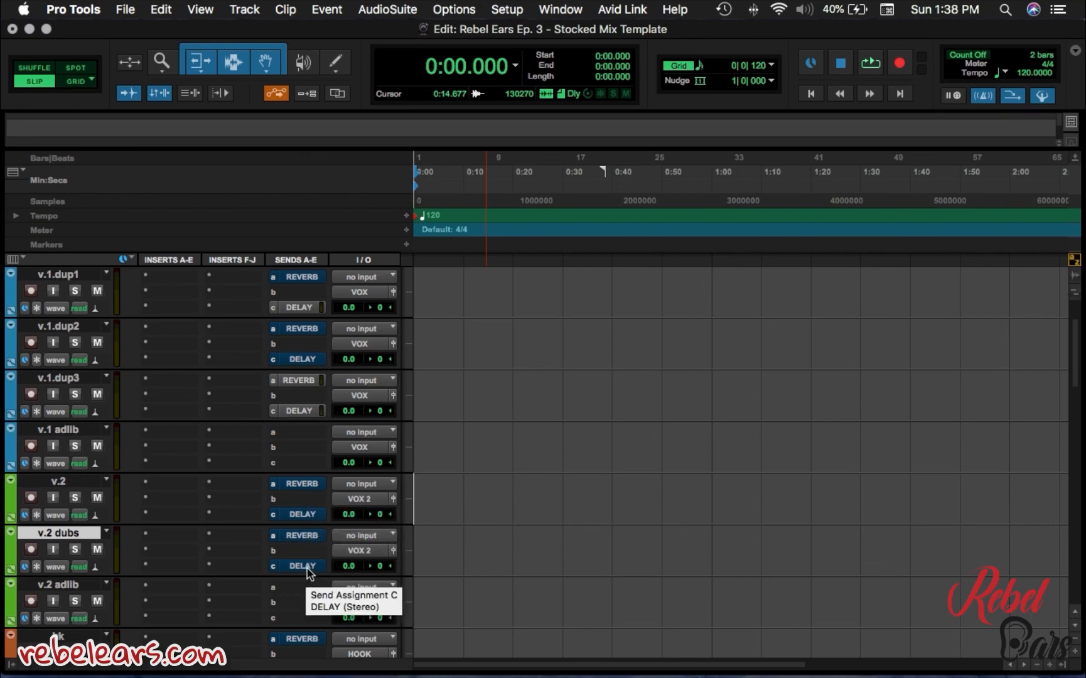
Copy the DELAY send of v.2 dubs to v.2 adlib's send a, and v.2's REVERB and DELAY sends to v.1 adlib's sends b and c.
{"action": "left_click_drag", "start_coordinate": [304, 566], "coordinate": [305, 593]}
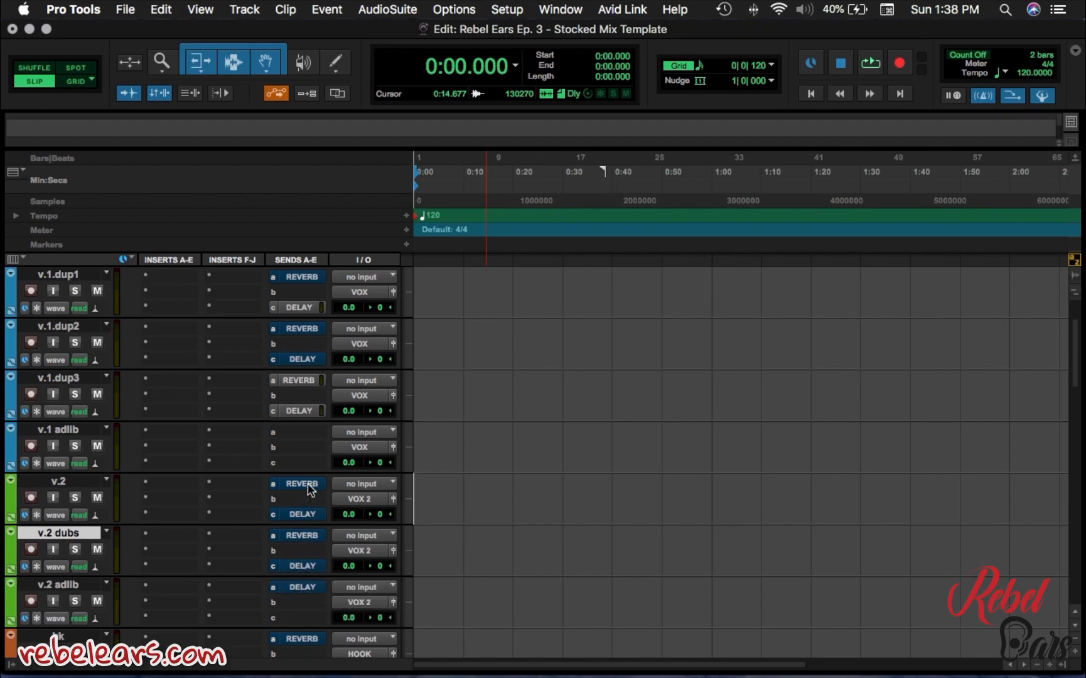
{"action": "left_click_drag", "start_coordinate": [309, 485], "coordinate": [313, 453]}
{"action": "left_click_drag", "start_coordinate": [303, 514], "coordinate": [310, 462]}
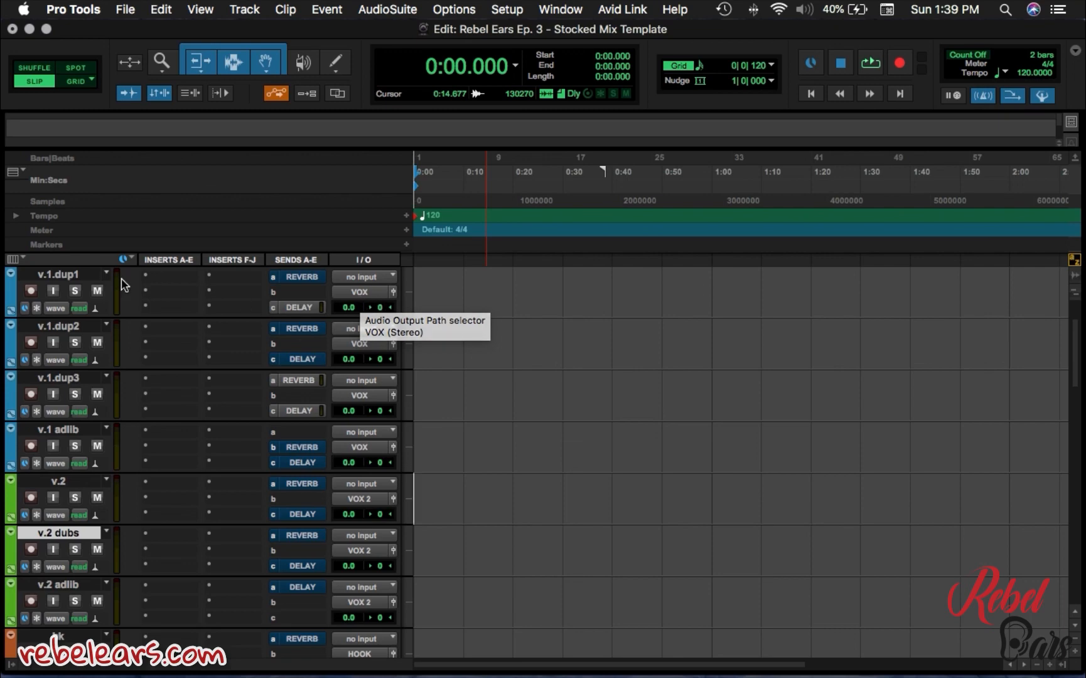
Select the four tracks from v.1.dup1 through v.1 adlib.
{"action": "left_click", "coordinate": [61, 274]}
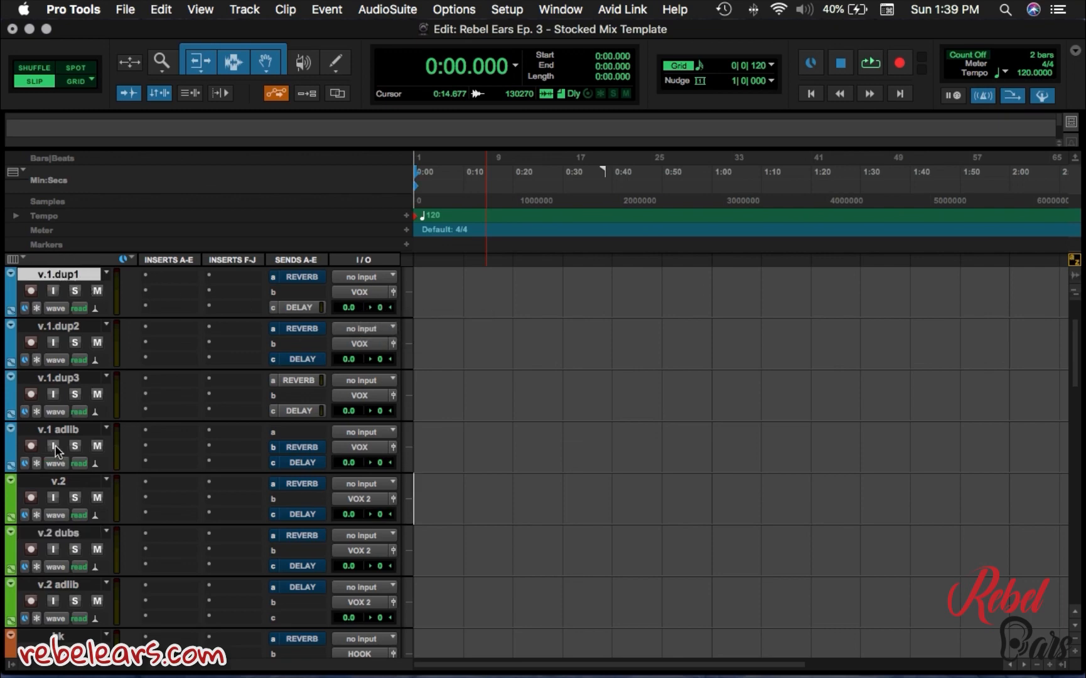
{"action": "left_click", "coordinate": [54, 430], "text": "shift"}
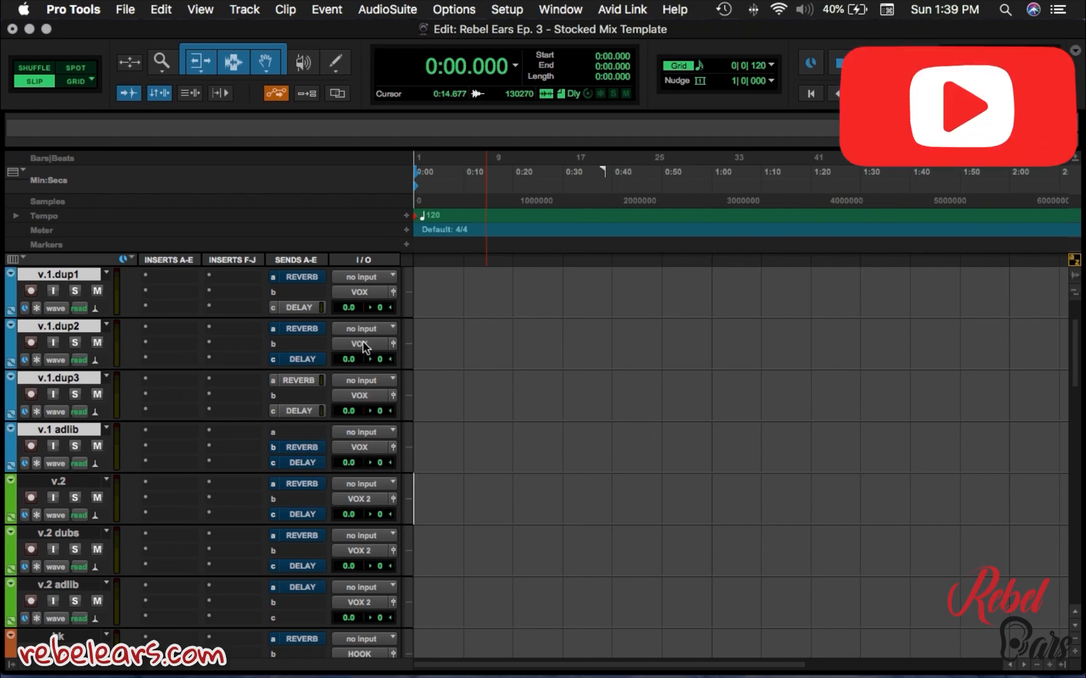
Rearrange the VOX track's inserts, moving D3 CL to the second slot of F-J and the lower EQ3 7-Band to slot B.
{"action": "scroll", "coordinate": [334, 530], "scroll_direction": "down", "scroll_amount": 10}
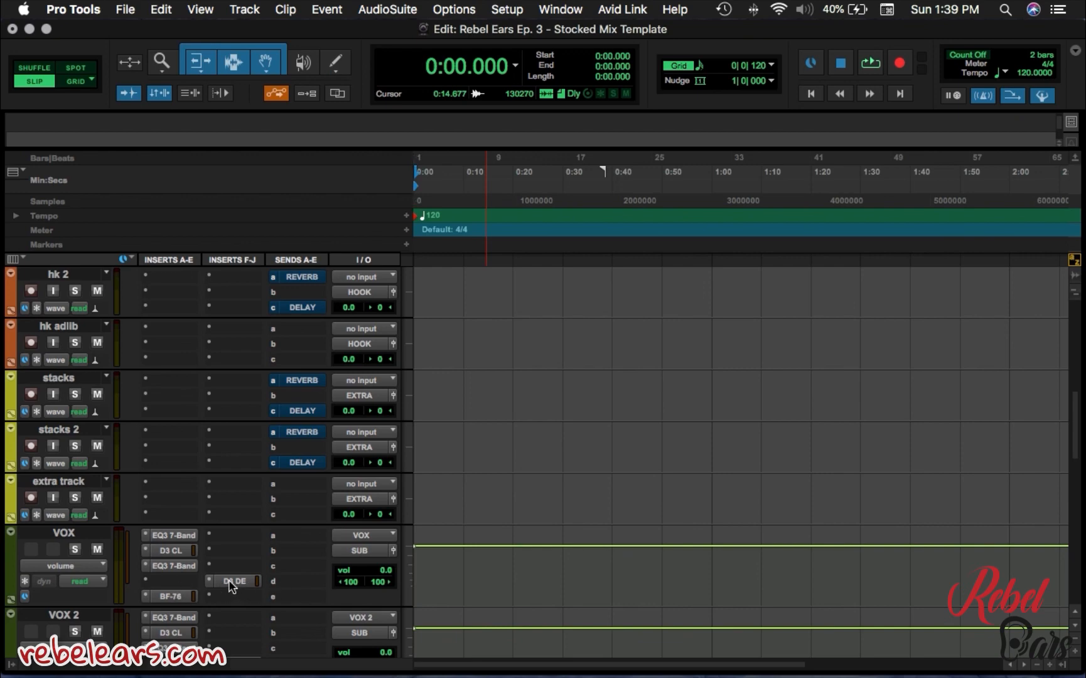
{"action": "left_click_drag", "start_coordinate": [228, 579], "coordinate": [176, 580]}
{"action": "mouse_move", "coordinate": [226, 551]}
{"action": "left_mouse_down"}
{"action": "mouse_move", "coordinate": [171, 547]}
{"action": "mouse_move", "coordinate": [183, 581]}
{"action": "mouse_move", "coordinate": [217, 580]}
{"action": "mouse_move", "coordinate": [233, 551]}
{"action": "left_mouse_up"}
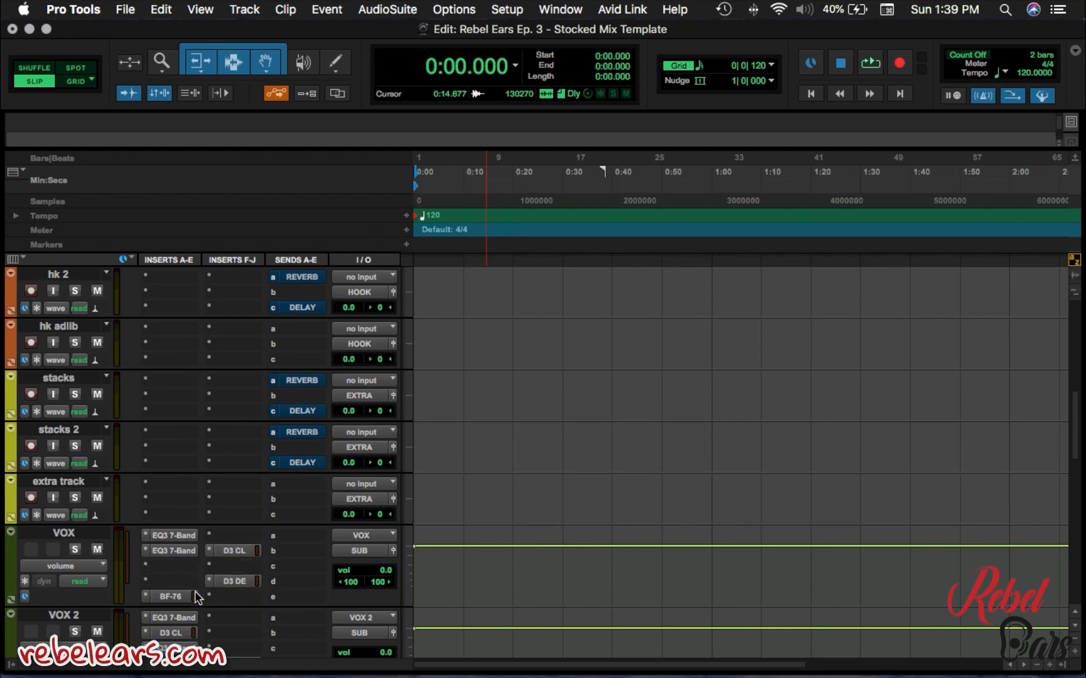
Add a REVERB bus send in slot a of the VOX track and set its level to about -73.4 dB.
{"action": "scroll", "coordinate": [197, 597], "scroll_direction": "down", "scroll_amount": 10}
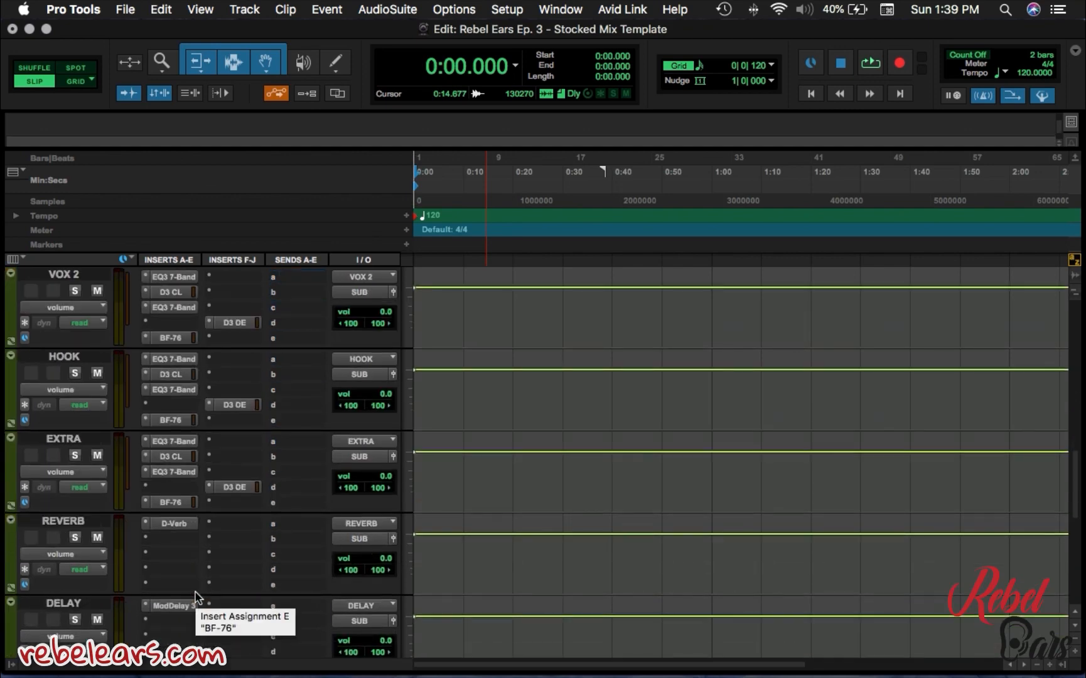
{"action": "scroll", "coordinate": [196, 596], "scroll_direction": "down", "scroll_amount": 2}
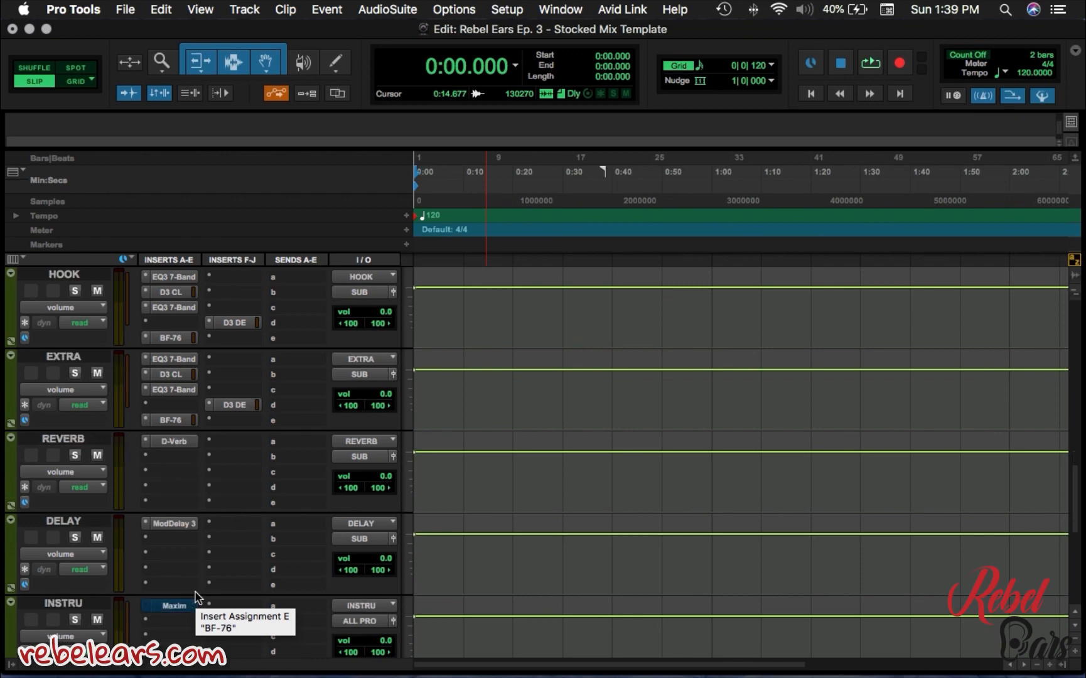
{"action": "scroll", "coordinate": [197, 596], "scroll_direction": "up", "scroll_amount": 6}
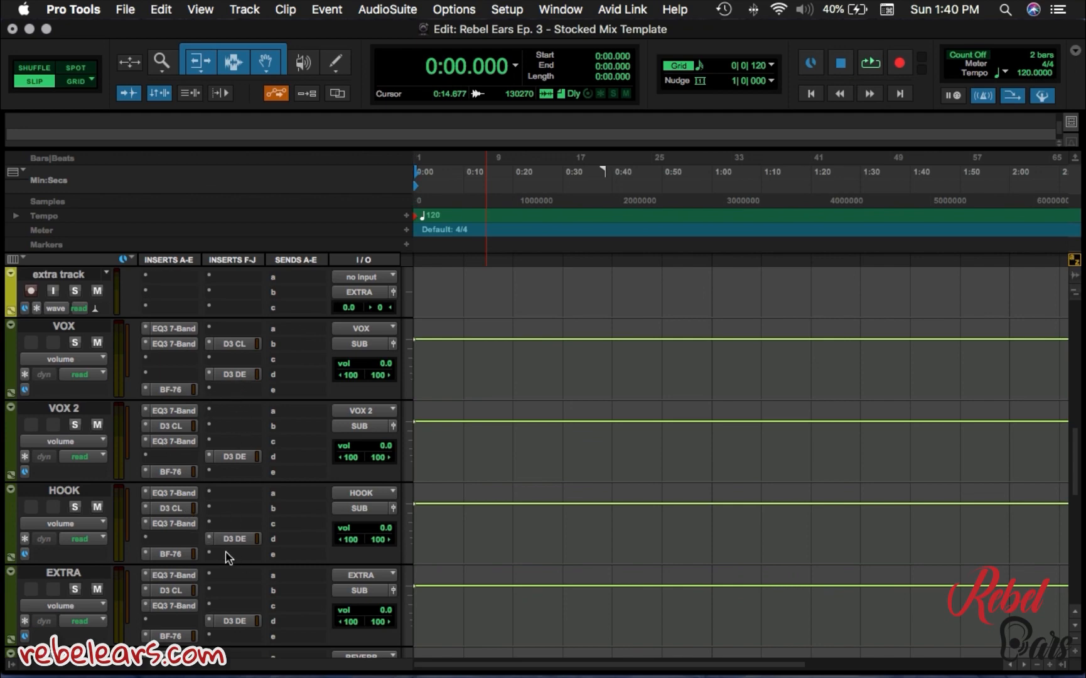
{"action": "scroll", "coordinate": [227, 556], "scroll_direction": "down", "scroll_amount": 1}
{"action": "scroll", "coordinate": [228, 556], "scroll_direction": "up", "scroll_amount": 1}
{"action": "scroll", "coordinate": [229, 556], "scroll_direction": "up", "scroll_amount": 5}
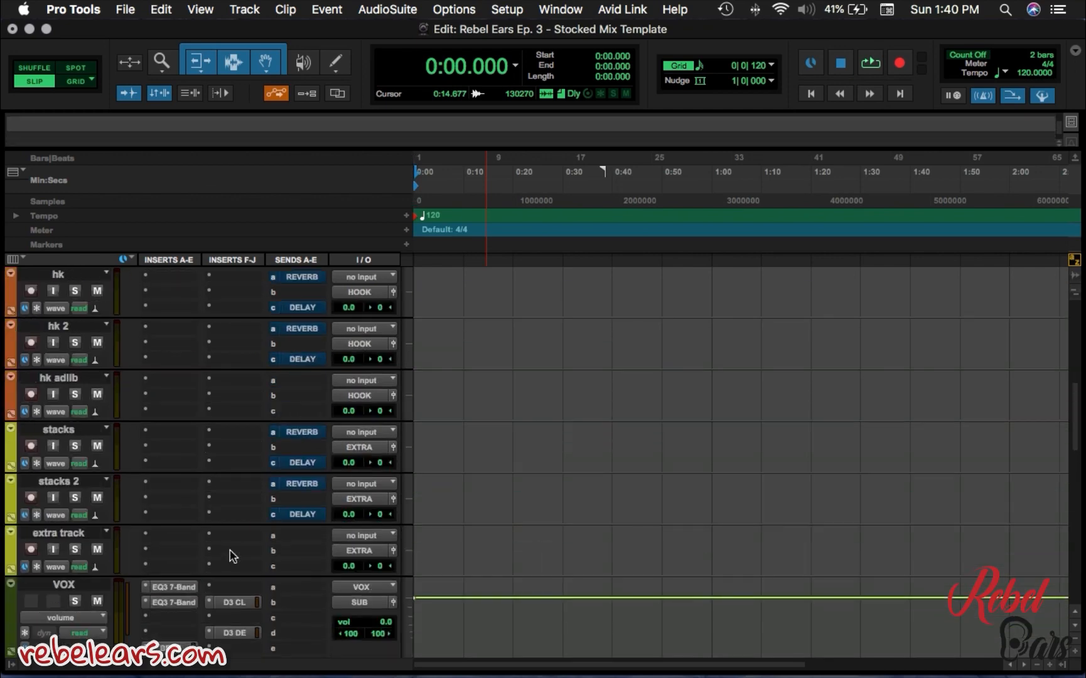
{"action": "left_click", "coordinate": [296, 594]}
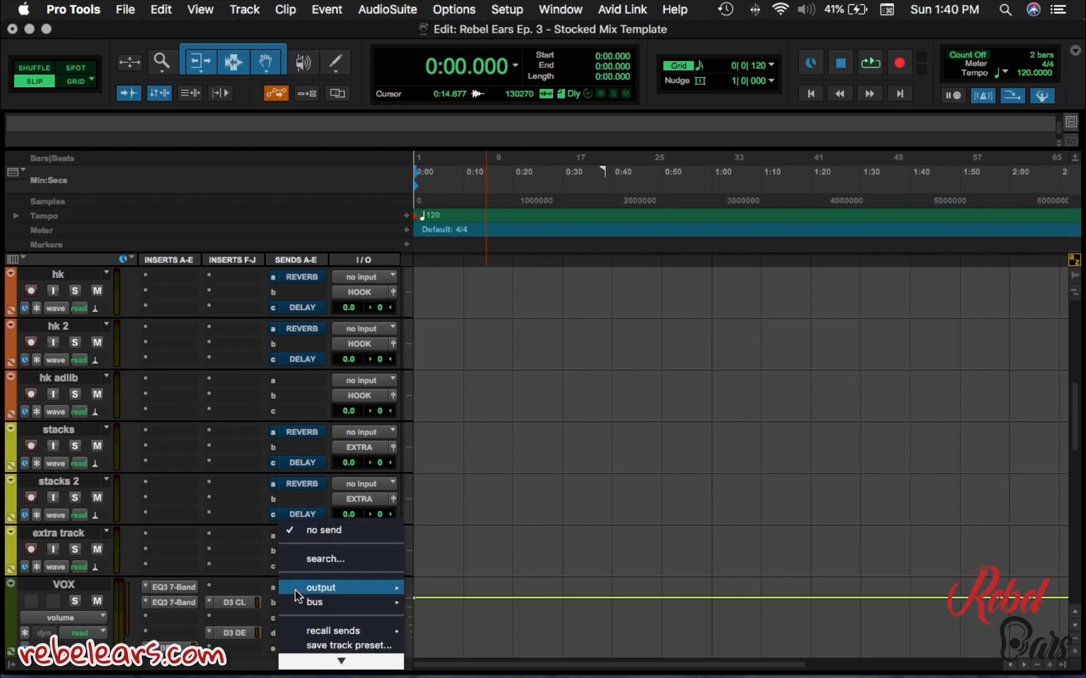
{"action": "mouse_move", "coordinate": [297, 593]}
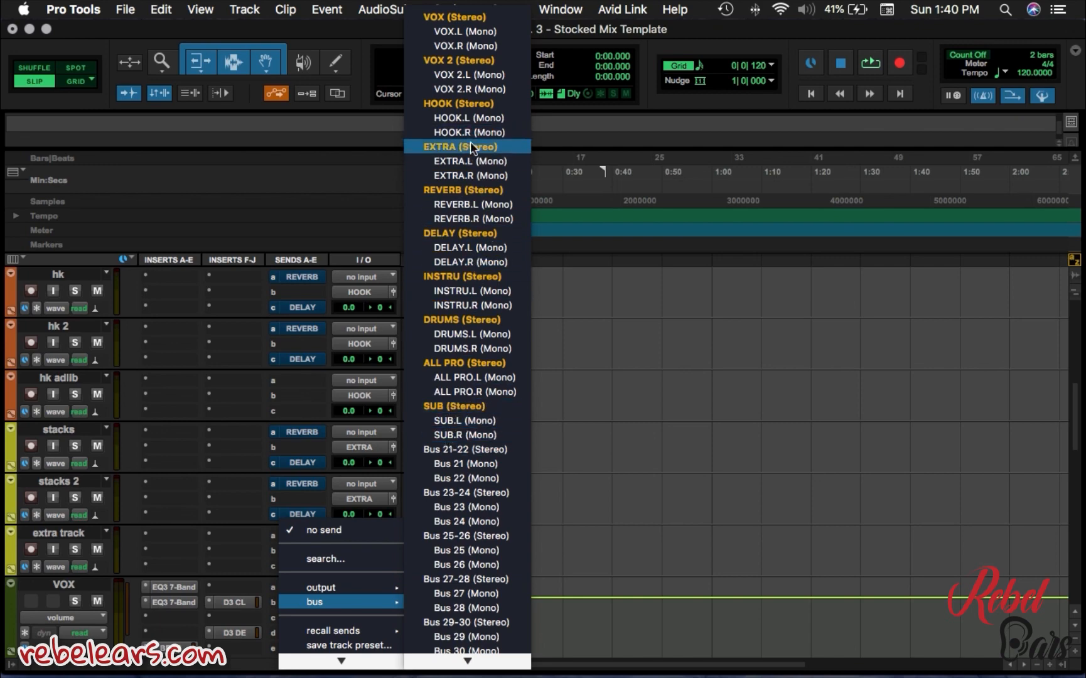
{"action": "left_click", "coordinate": [467, 189]}
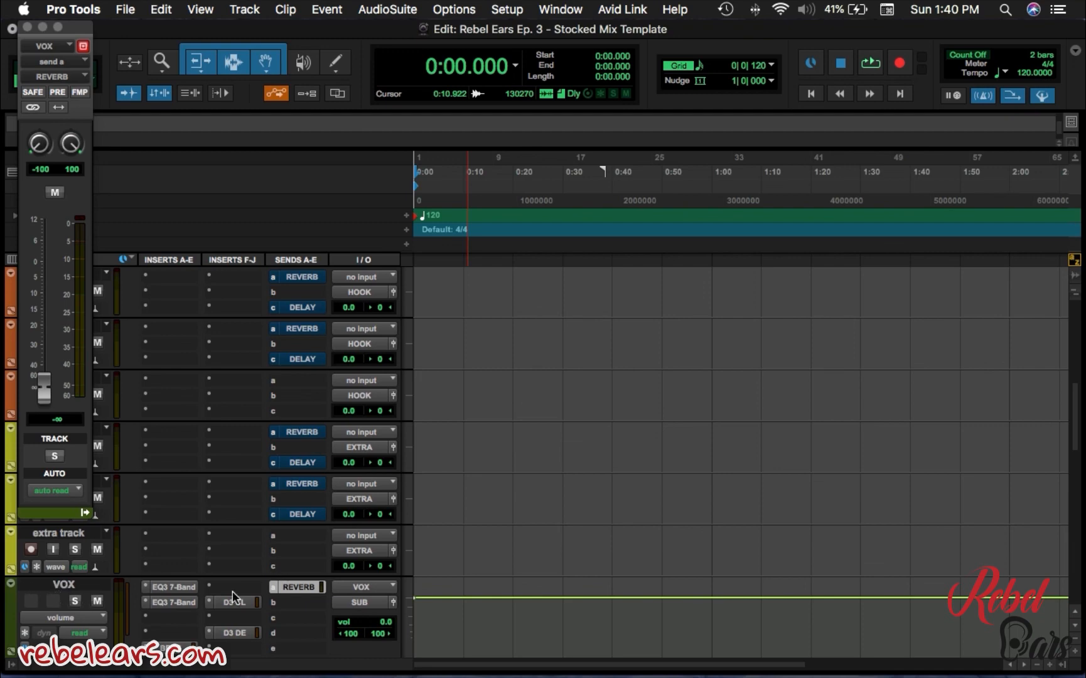
{"action": "mouse_move", "coordinate": [44, 386]}
{"action": "left_mouse_down"}
{"action": "mouse_move", "coordinate": [47, 259]}
{"action": "mouse_move", "coordinate": [44, 384]}
{"action": "left_mouse_up"}
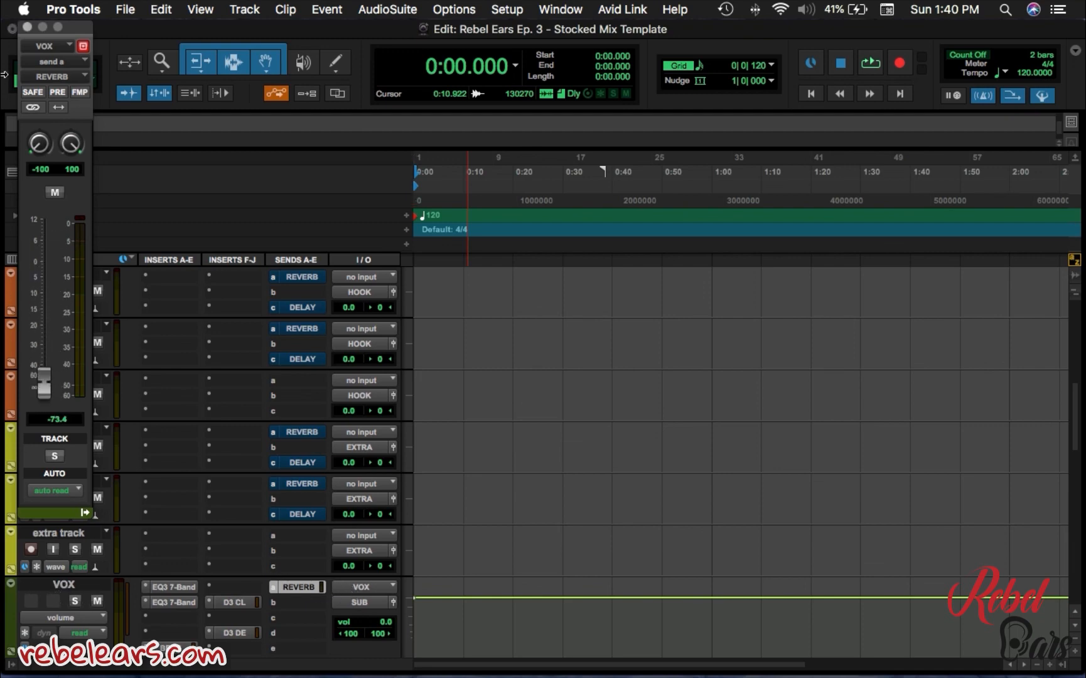
{"action": "left_click", "coordinate": [26, 28]}
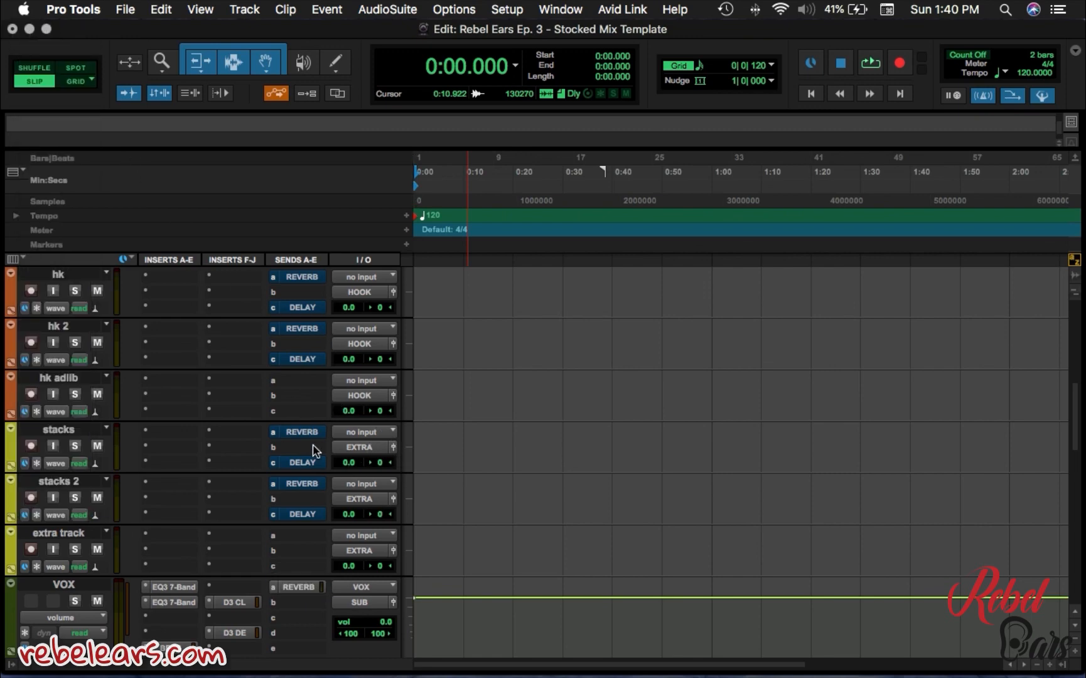
Rearrange the VOX 2 inserts, moving D3 CL to the second slot of F-J, the lower EQ3 7-Band to slot B and D3 DE to slot D.
{"action": "scroll", "coordinate": [314, 450], "scroll_direction": "up", "scroll_amount": 5}
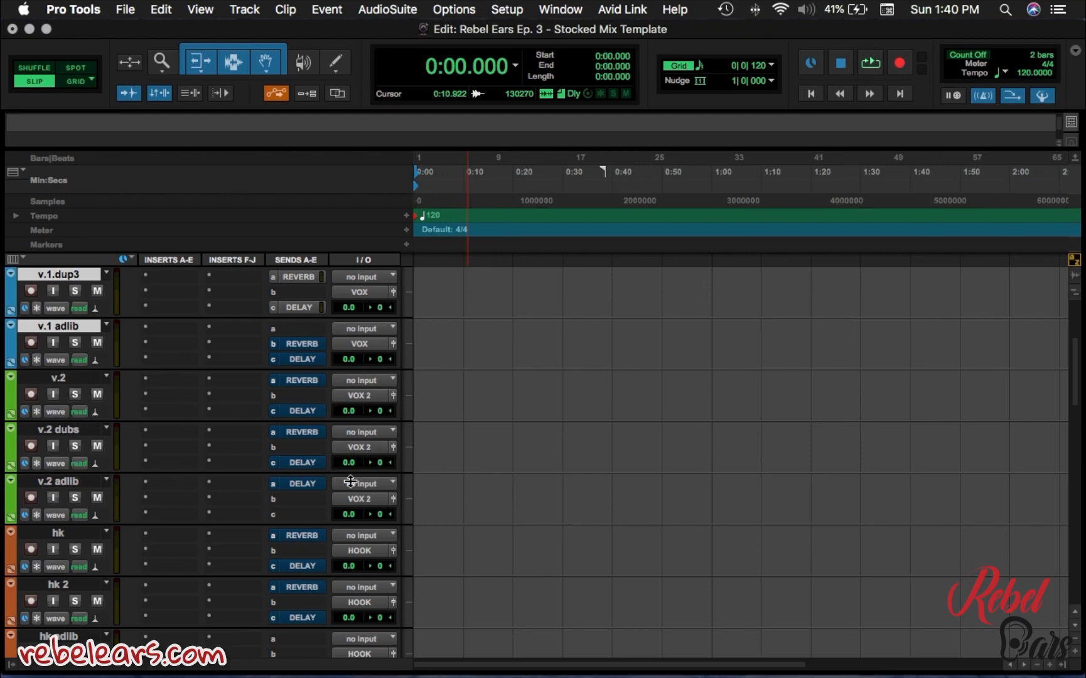
{"action": "scroll", "coordinate": [355, 483], "scroll_direction": "down", "scroll_amount": 10}
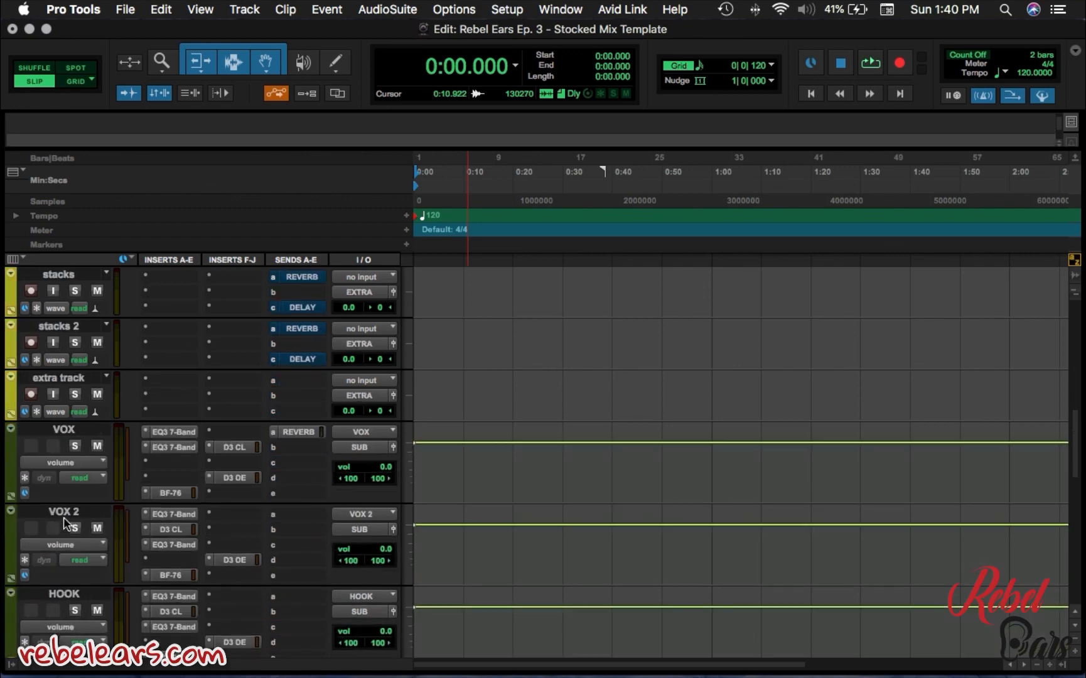
{"action": "scroll", "coordinate": [66, 433], "scroll_direction": "up", "scroll_amount": 4}
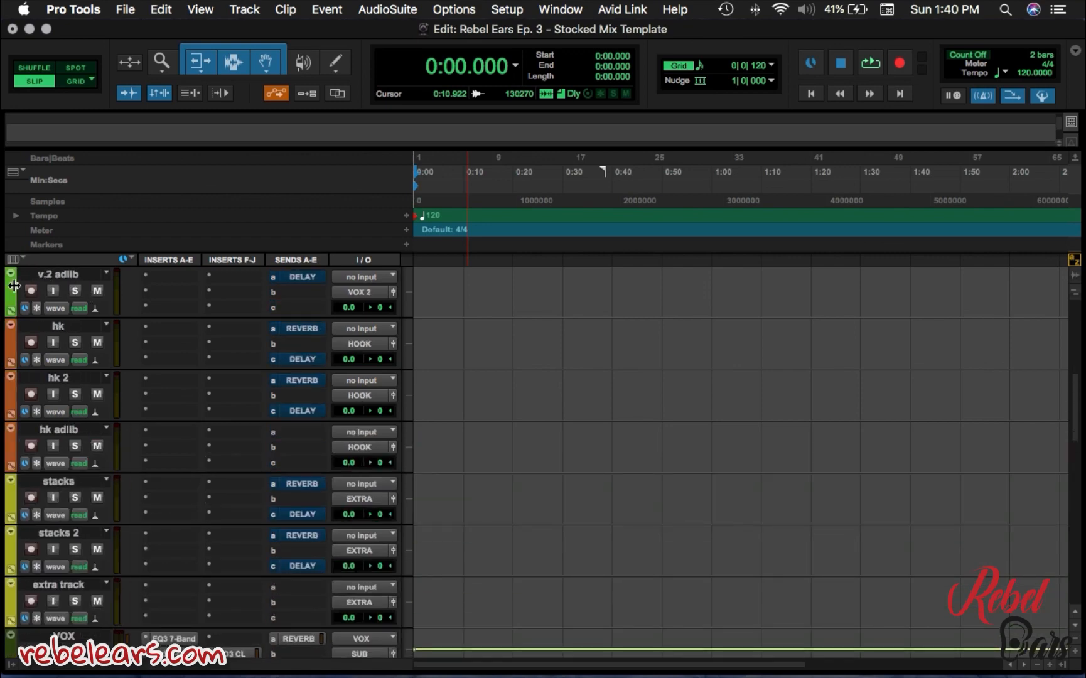
{"action": "scroll", "coordinate": [69, 312], "scroll_direction": "down", "scroll_amount": 3}
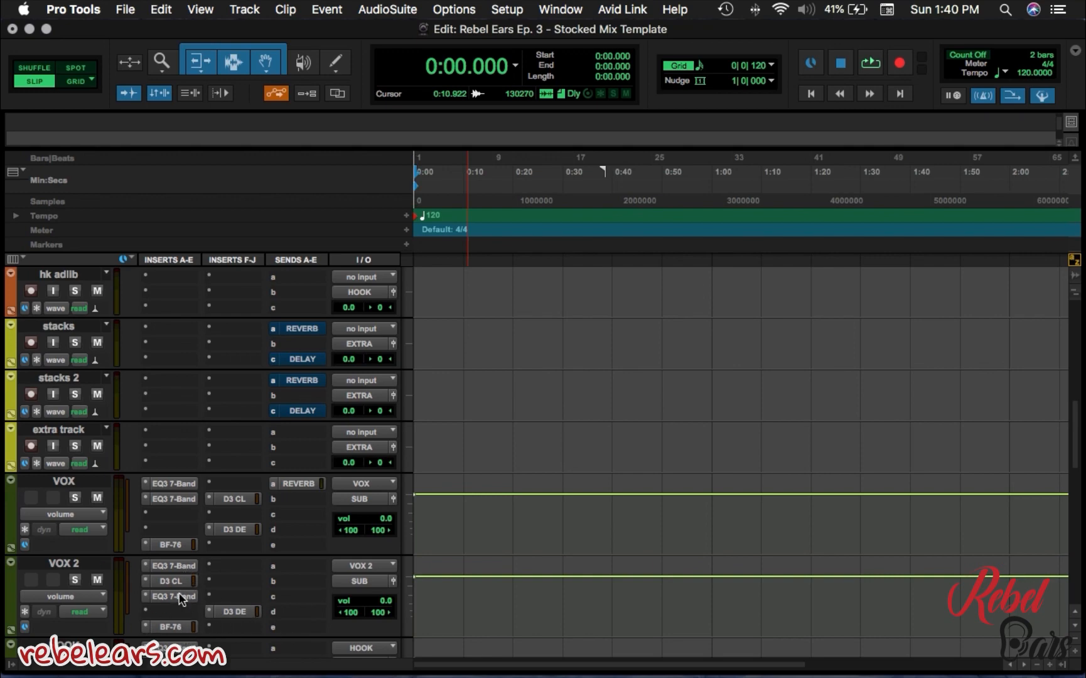
{"action": "left_click_drag", "start_coordinate": [180, 580], "coordinate": [172, 612]}
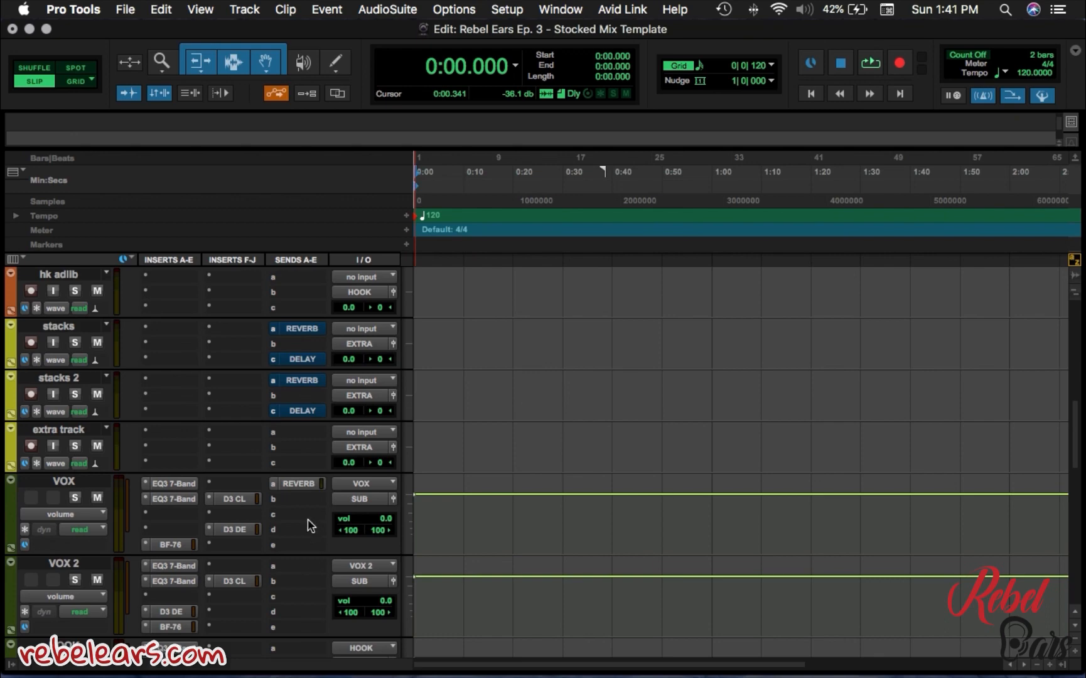
Examine the inserts and output routing of the aux tracks from VOX down to MASTER.
{"action": "scroll", "coordinate": [308, 530], "scroll_direction": "down", "scroll_amount": 3}
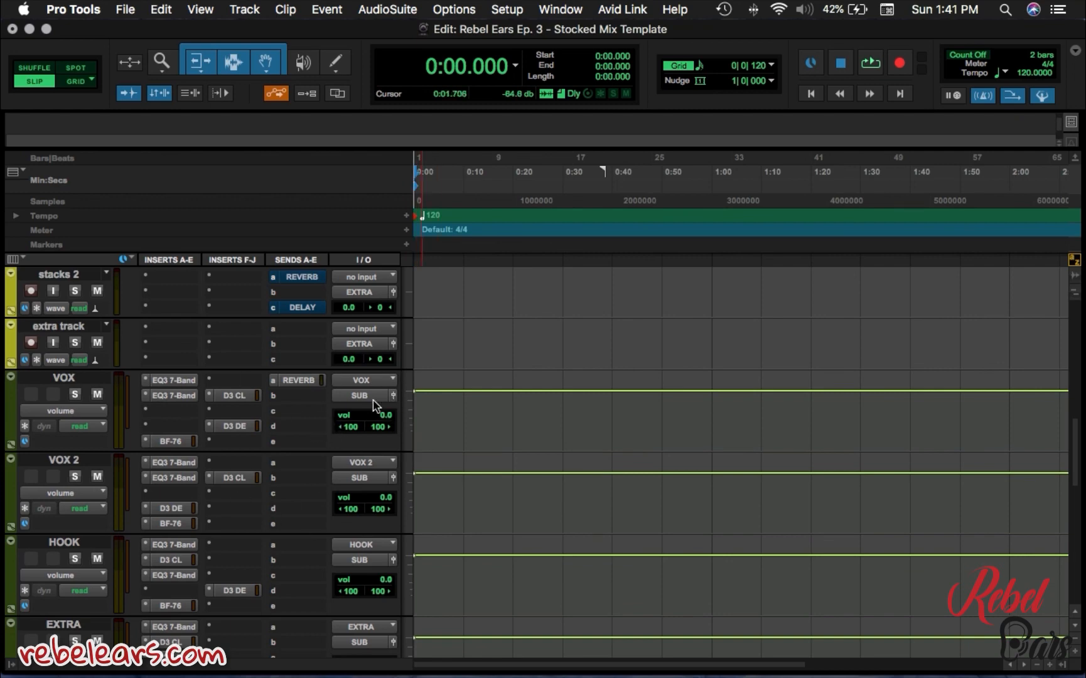
{"action": "scroll", "coordinate": [110, 492], "scroll_direction": "up", "scroll_amount": 3}
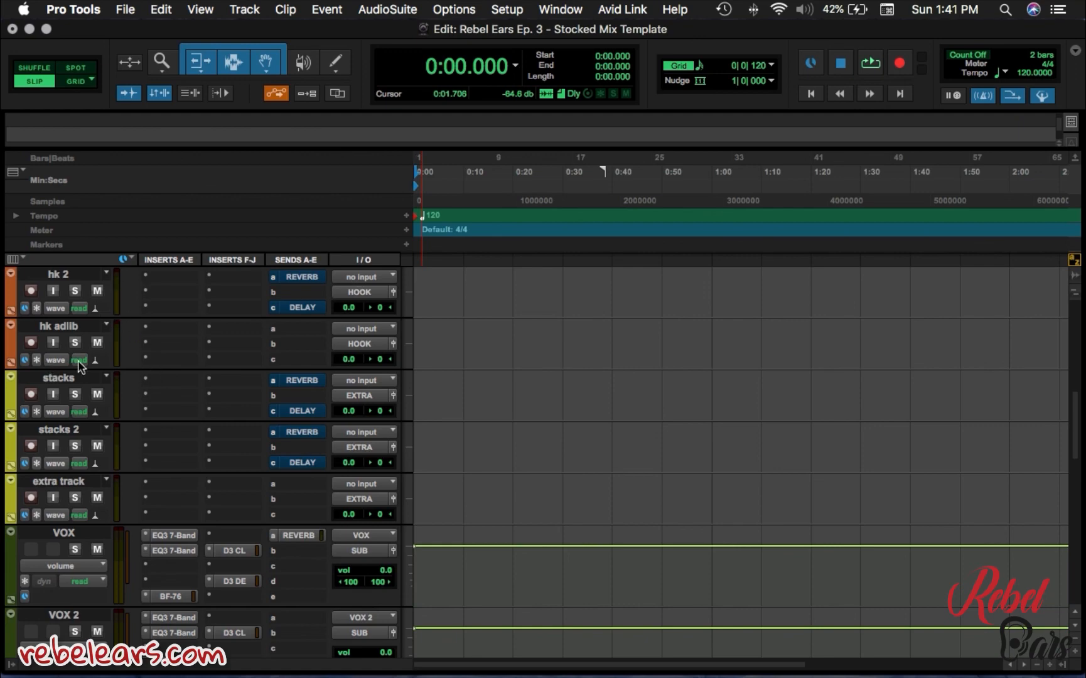
{"action": "scroll", "coordinate": [80, 365], "scroll_direction": "down", "scroll_amount": 4}
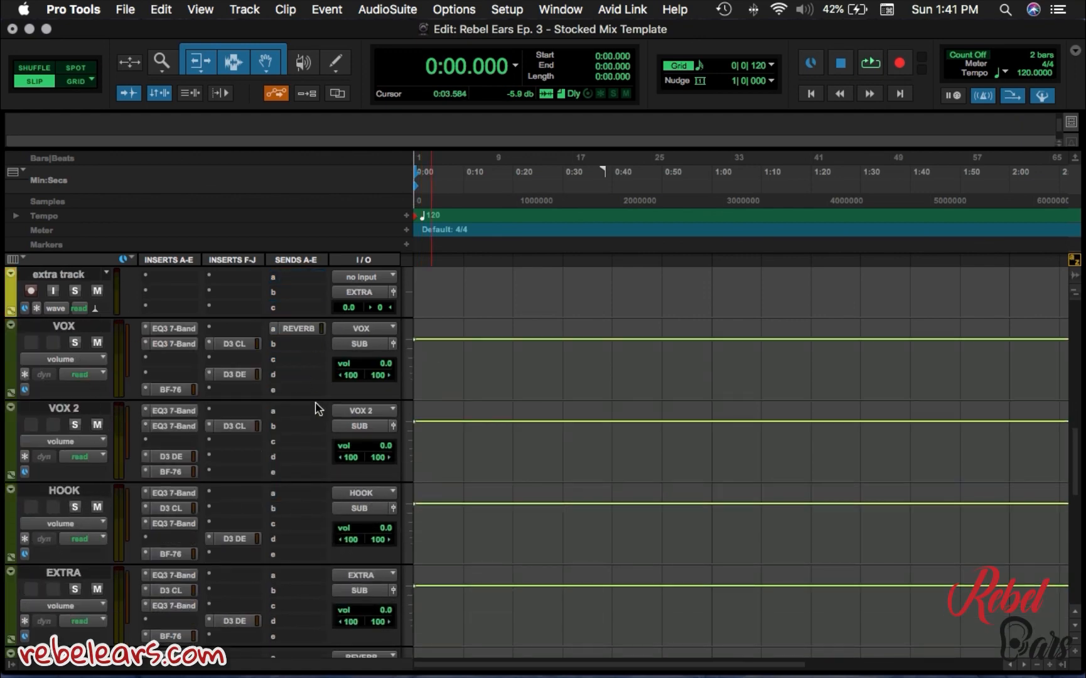
{"action": "scroll", "coordinate": [250, 563], "scroll_direction": "down", "scroll_amount": 2}
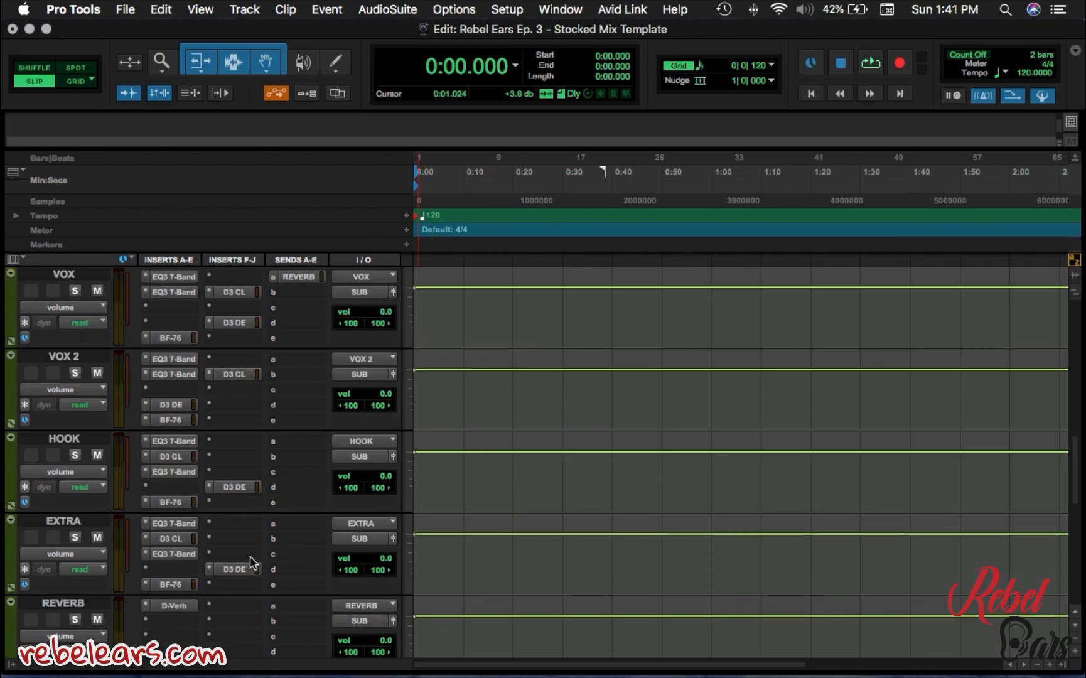
{"action": "scroll", "coordinate": [82, 545], "scroll_direction": "down", "scroll_amount": 3}
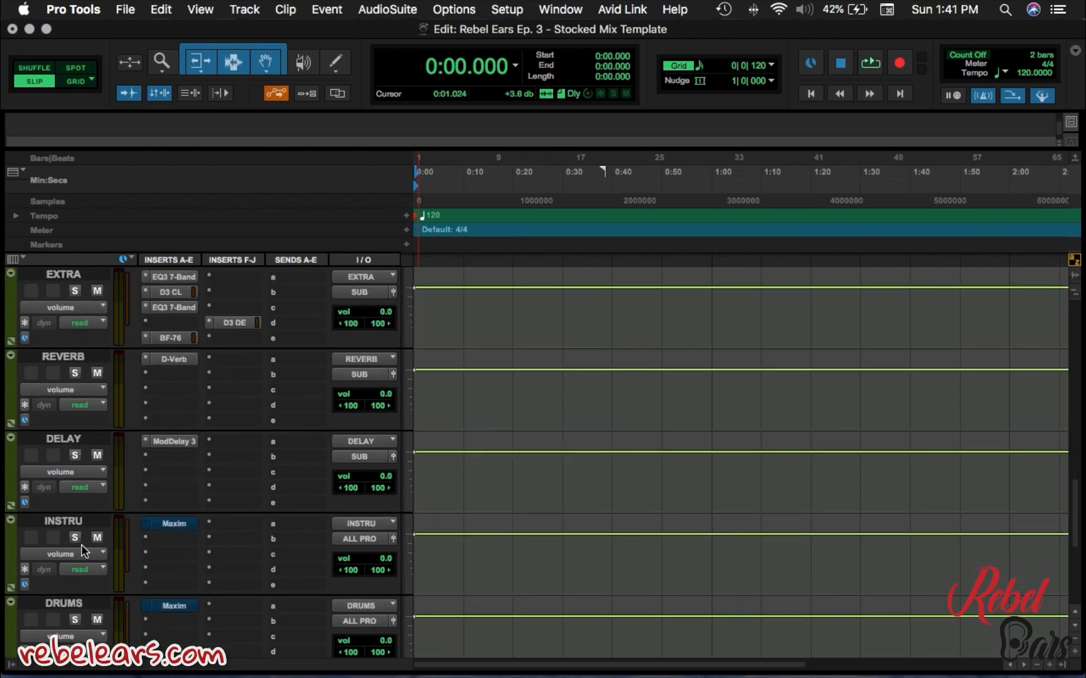
{"action": "scroll", "coordinate": [96, 619], "scroll_direction": "down", "scroll_amount": 1}
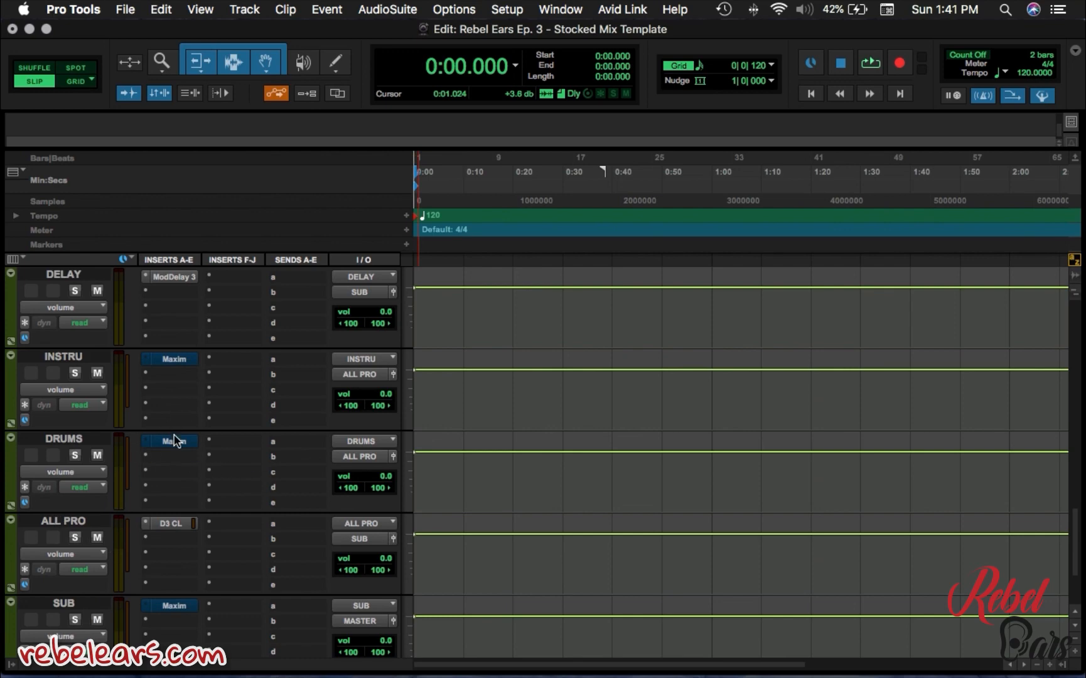
{"action": "scroll", "coordinate": [187, 446], "scroll_direction": "up", "scroll_amount": 1}
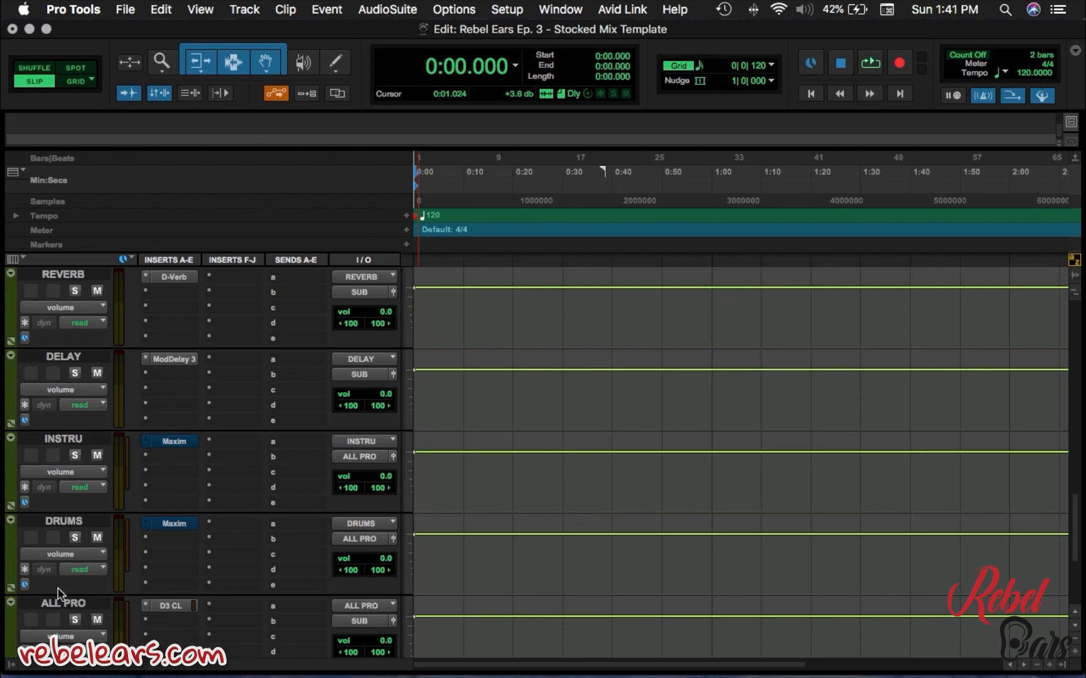
{"action": "scroll", "coordinate": [50, 593], "scroll_direction": "up", "scroll_amount": 10}
{"action": "scroll", "coordinate": [226, 579], "scroll_direction": "down", "scroll_amount": 5}
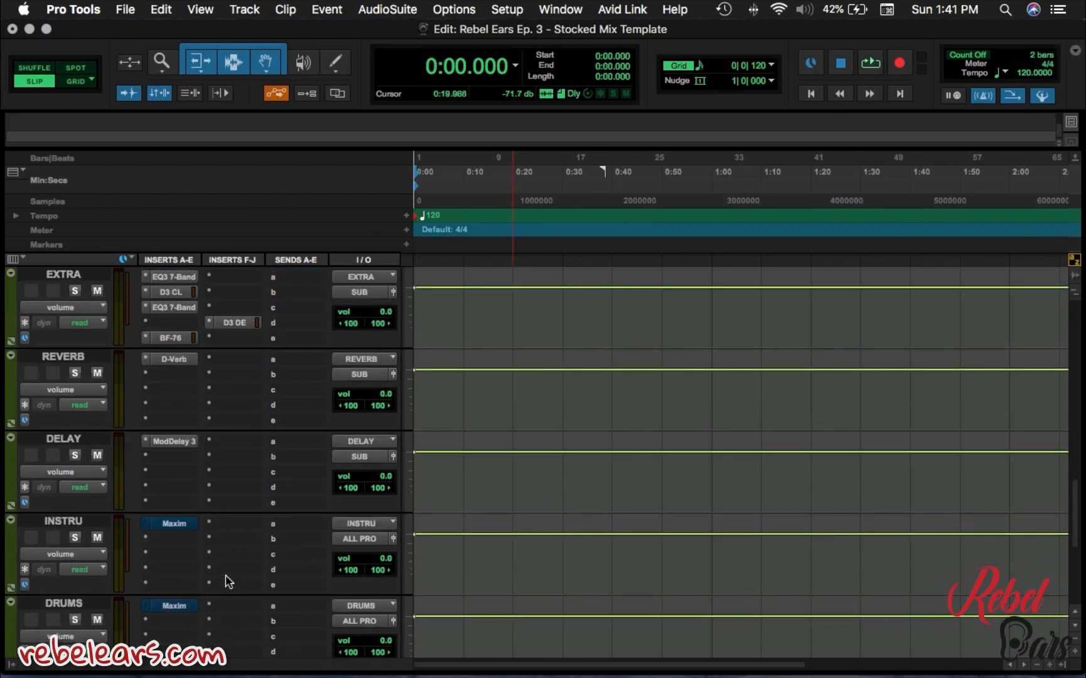
{"action": "scroll", "coordinate": [233, 569], "scroll_direction": "down", "scroll_amount": 4}
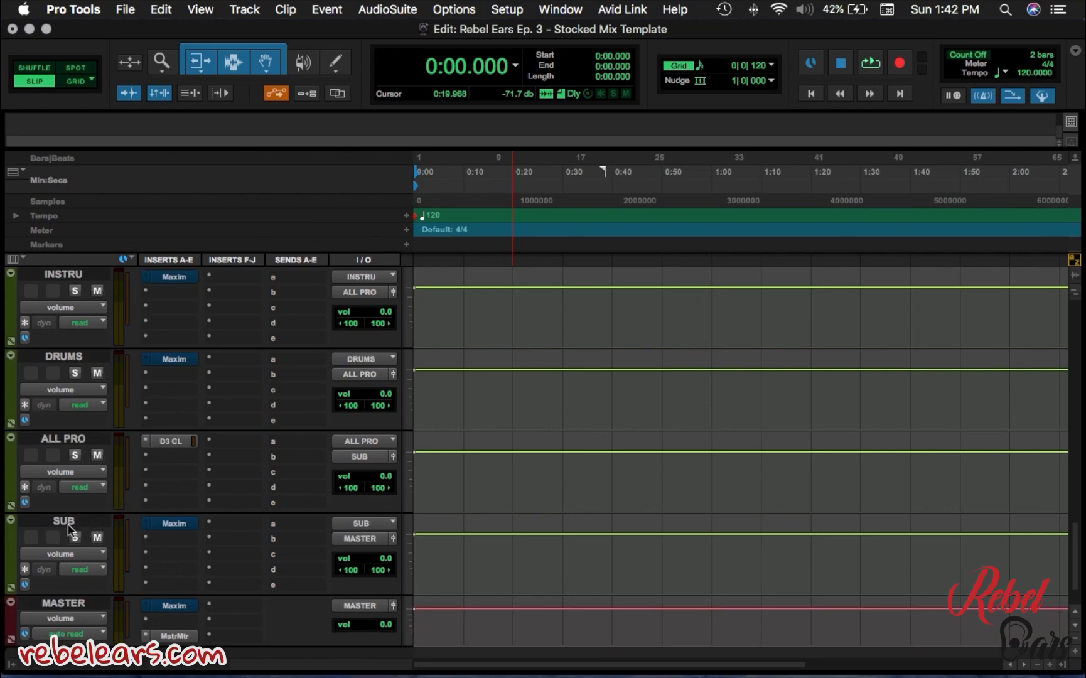
Review the full template from the 2 track down to the inserts on the MASTER track.
{"action": "scroll", "coordinate": [160, 397], "scroll_direction": "up", "scroll_amount": 1}
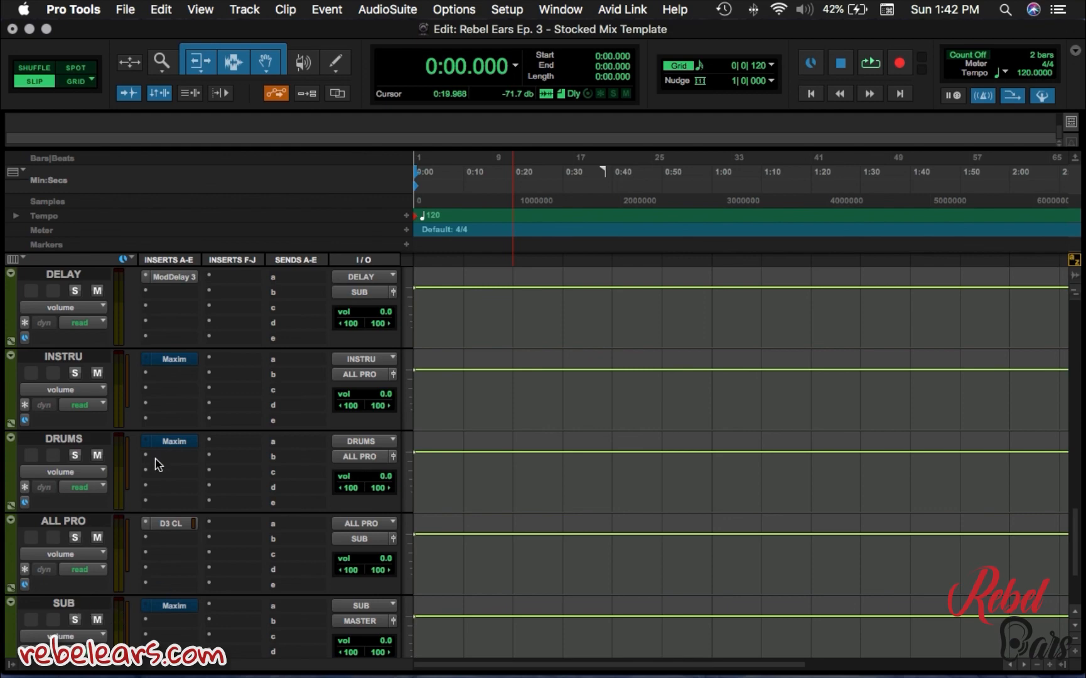
{"action": "scroll", "coordinate": [159, 462], "scroll_direction": "up", "scroll_amount": 1}
{"action": "scroll", "coordinate": [212, 471], "scroll_direction": "up", "scroll_amount": 4}
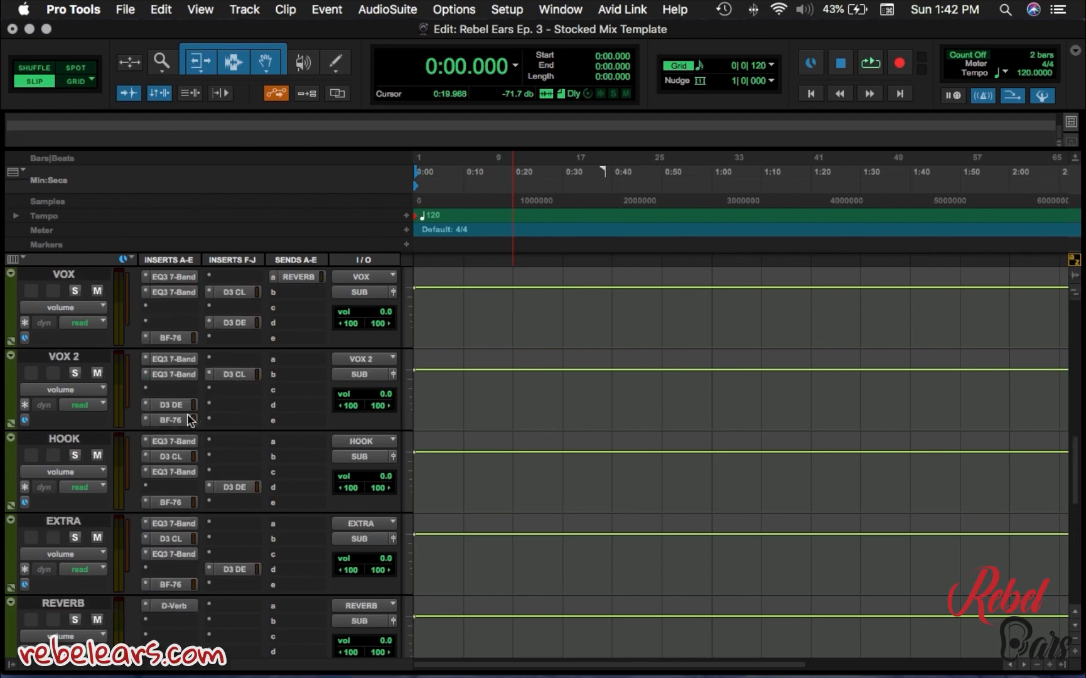
{"action": "scroll", "coordinate": [191, 419], "scroll_direction": "up", "scroll_amount": 10}
{"action": "scroll", "coordinate": [199, 375], "scroll_direction": "up", "scroll_amount": 5}
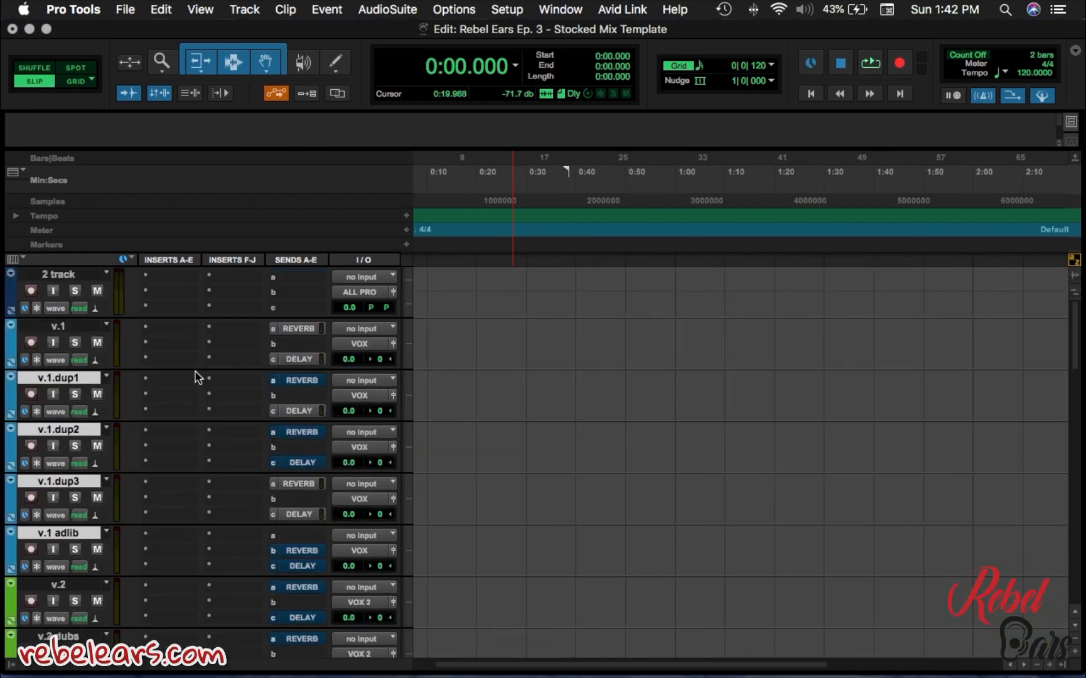
{"action": "scroll", "coordinate": [199, 468], "scroll_direction": "down", "scroll_amount": 10}
{"action": "scroll", "coordinate": [200, 468], "scroll_direction": "down", "scroll_amount": 10}
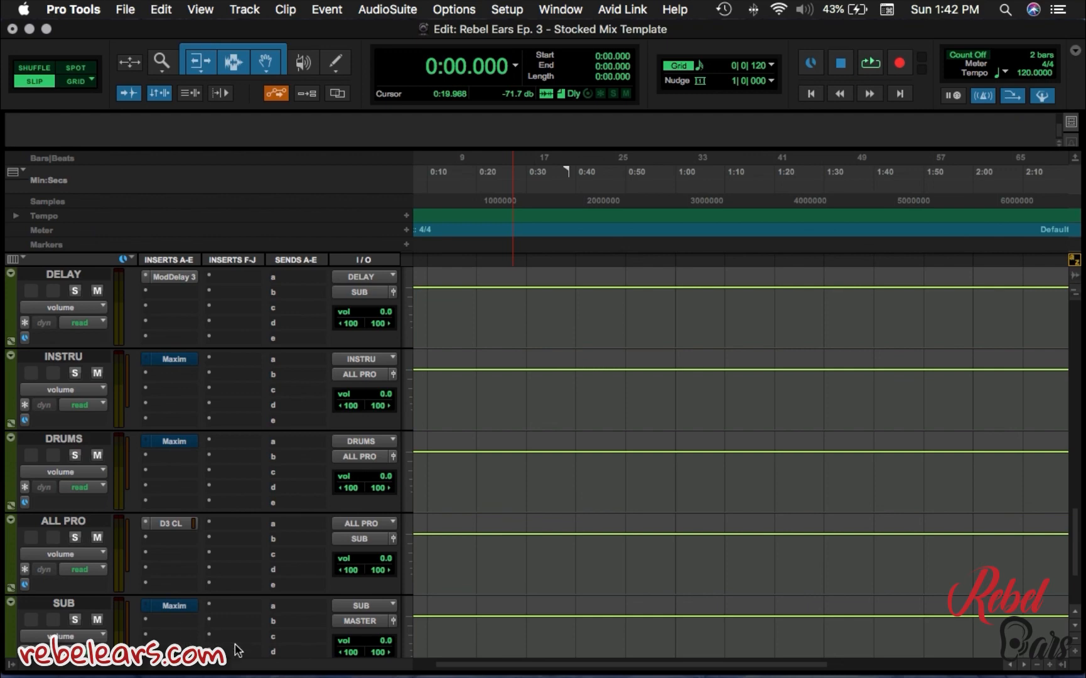
{"action": "scroll", "coordinate": [203, 631], "scroll_direction": "down", "scroll_amount": 3}
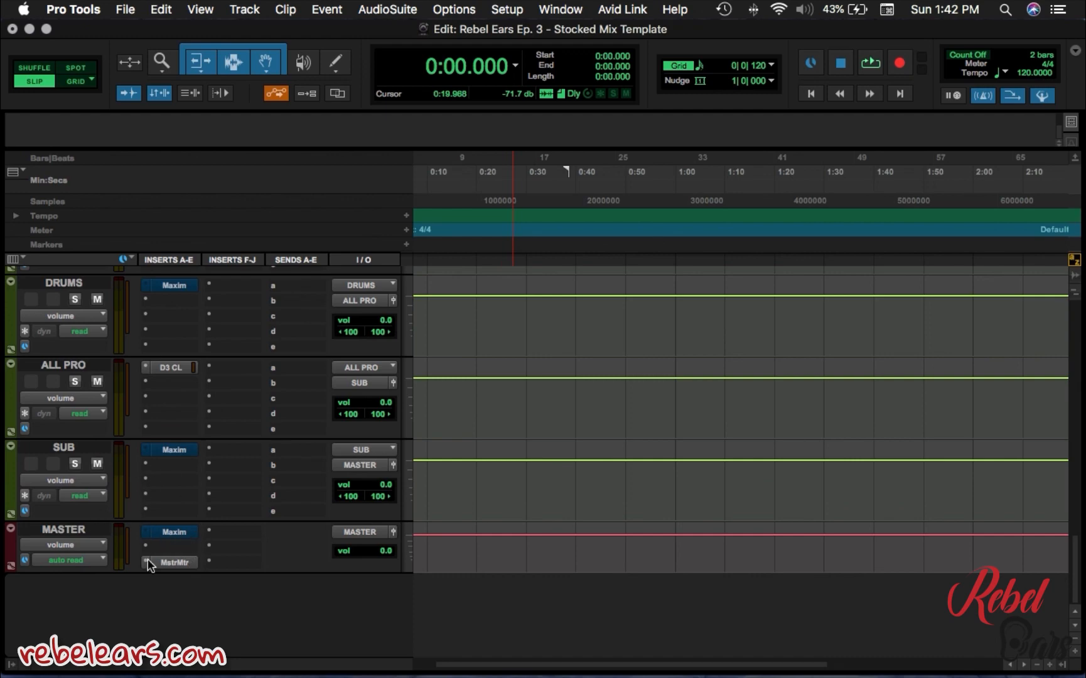
Rename the EXTRA aux track as "vox 3".
{"action": "scroll", "coordinate": [195, 492], "scroll_direction": "up", "scroll_amount": 5}
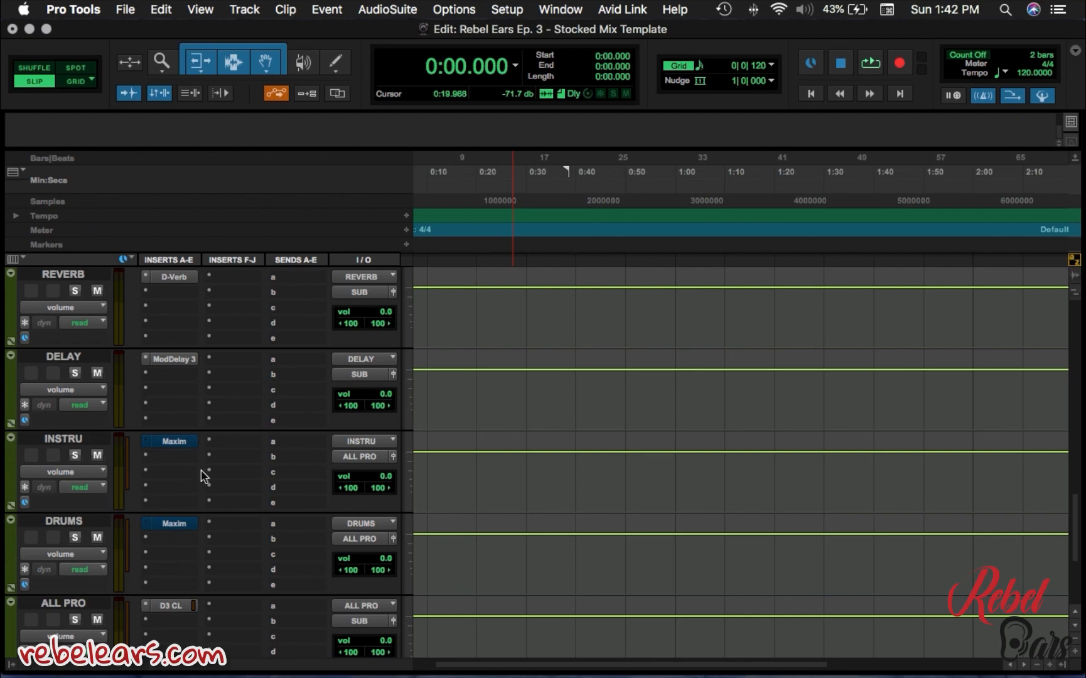
{"action": "scroll", "coordinate": [209, 472], "scroll_direction": "up", "scroll_amount": 2}
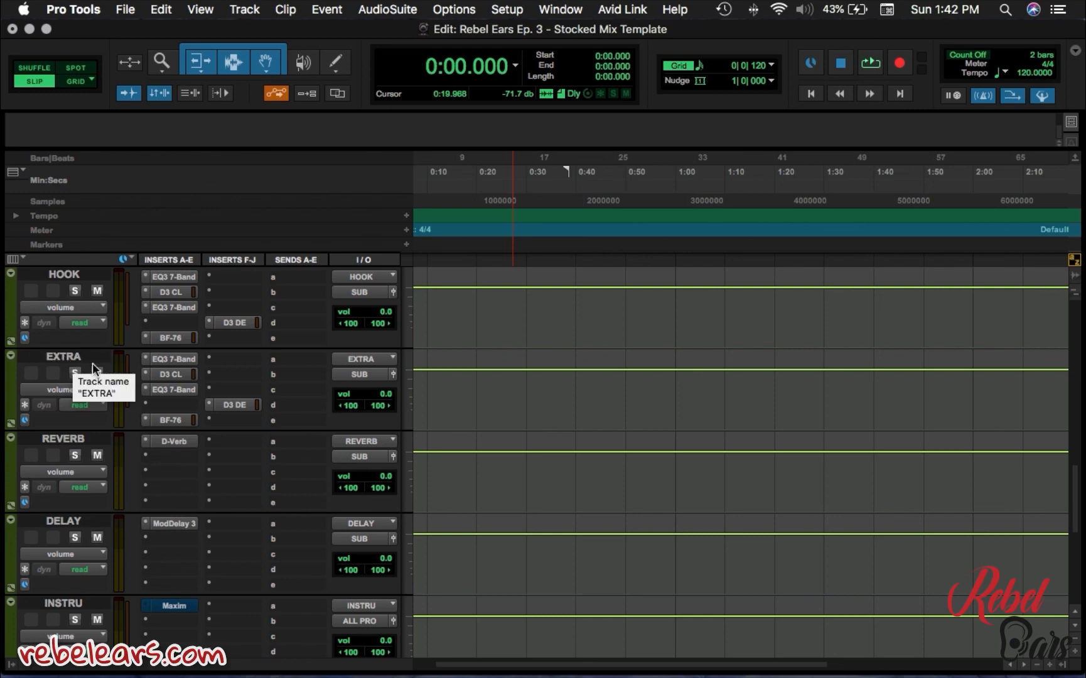
{"action": "double_click", "coordinate": [66, 356]}
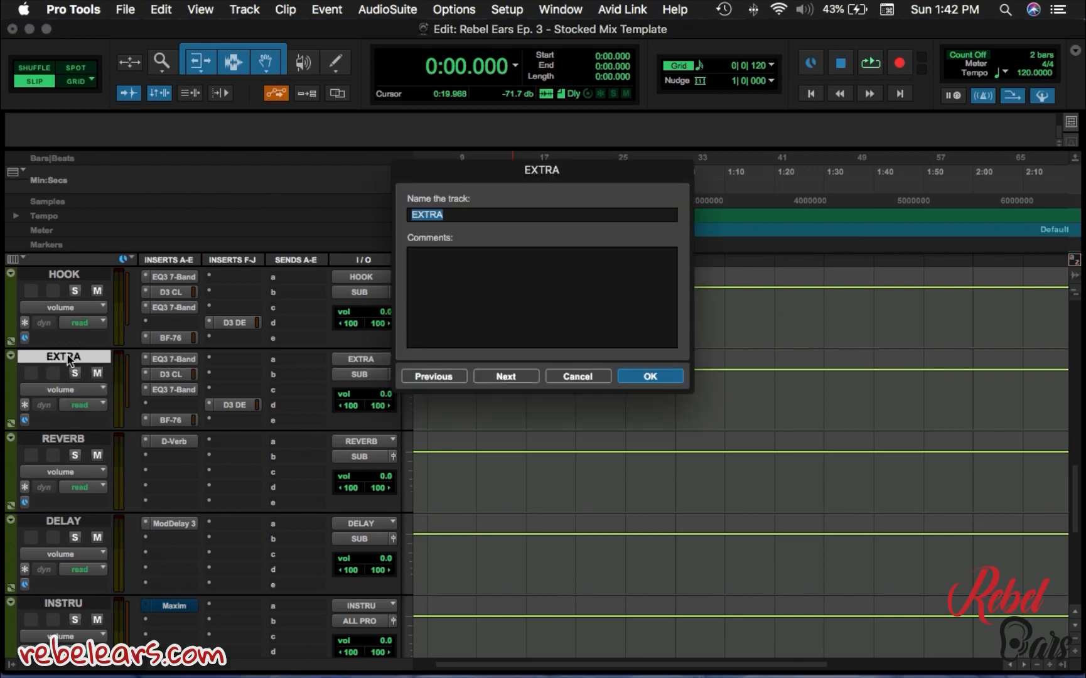
{"action": "type", "text": "vox 3"}
{"action": "key", "text": "Return"}
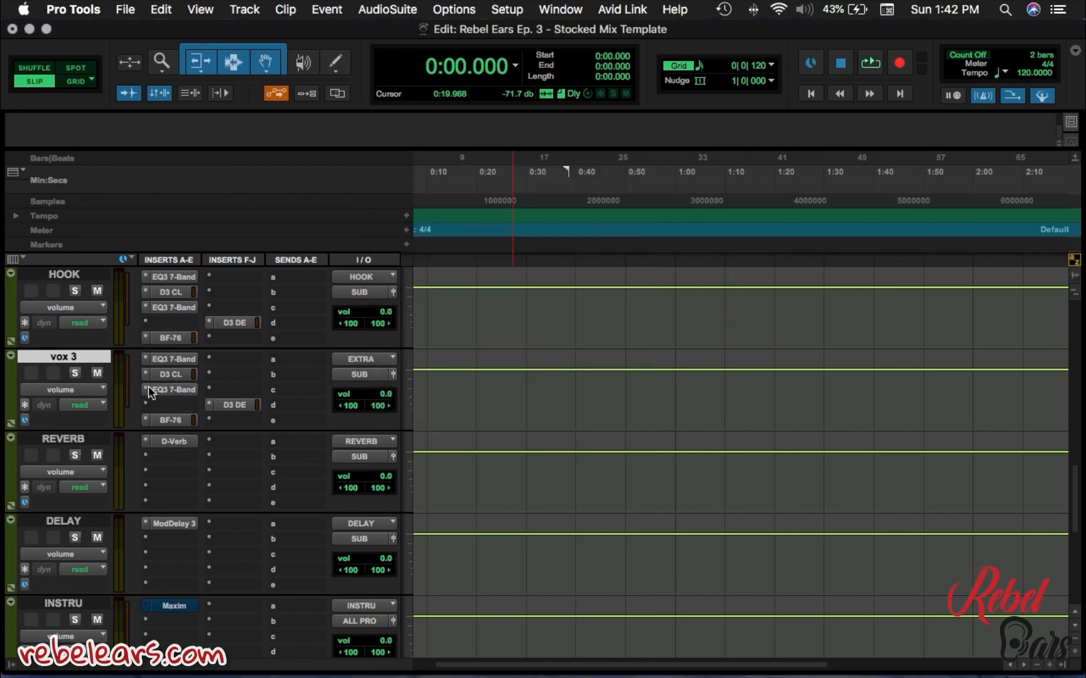
Check the bus choices available as input for the vox 3 aux track, keeping its current assignment.
{"action": "scroll", "coordinate": [176, 377], "scroll_direction": "up", "scroll_amount": 10}
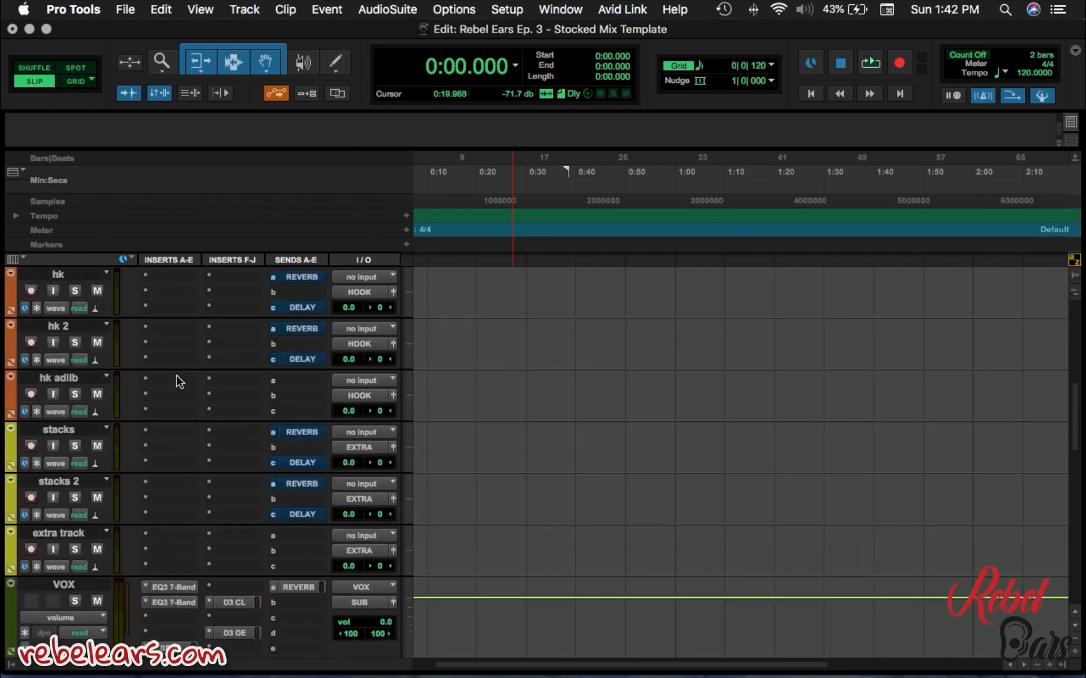
{"action": "scroll", "coordinate": [176, 378], "scroll_direction": "down", "scroll_amount": 8}
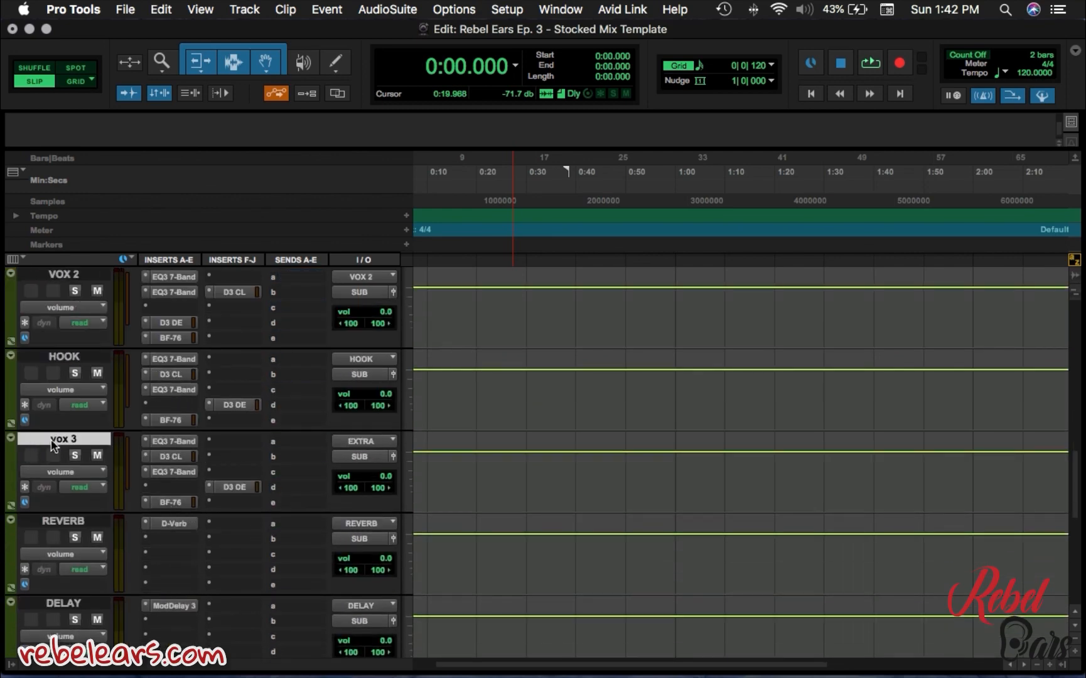
{"action": "left_click", "coordinate": [357, 442]}
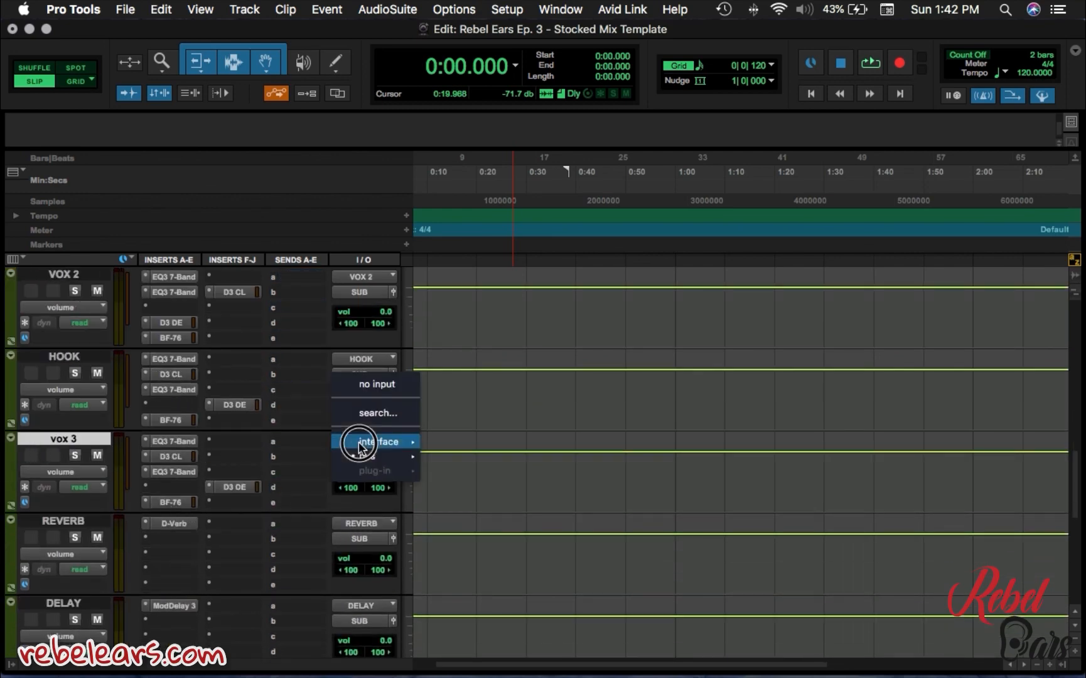
{"action": "mouse_move", "coordinate": [399, 455]}
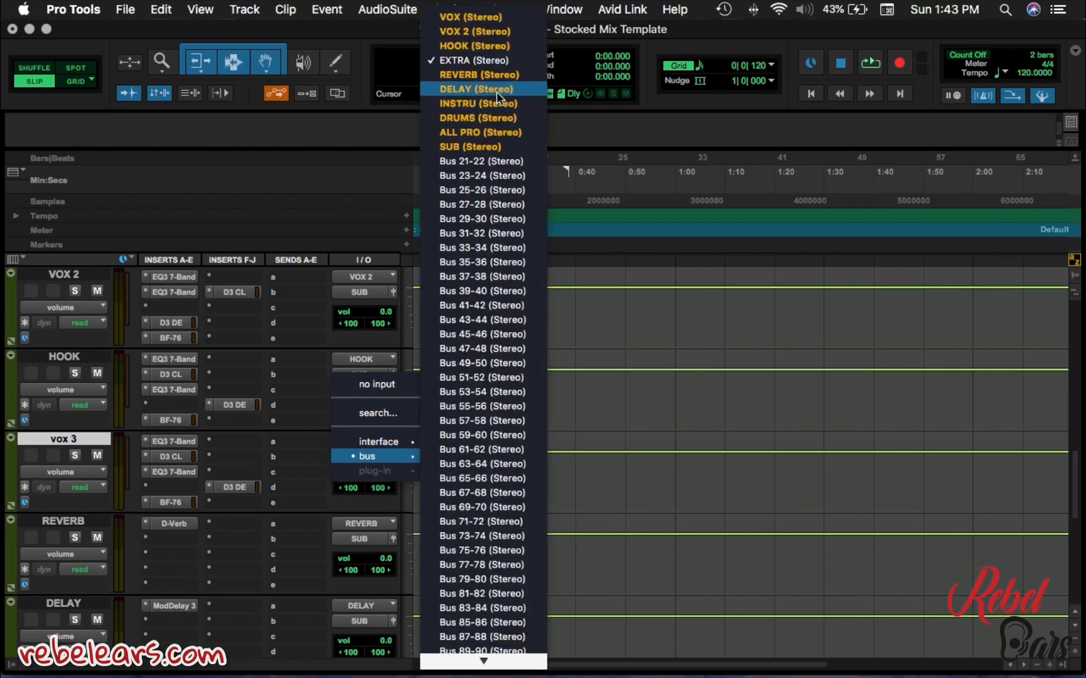
{"action": "left_click", "coordinate": [870, 101]}
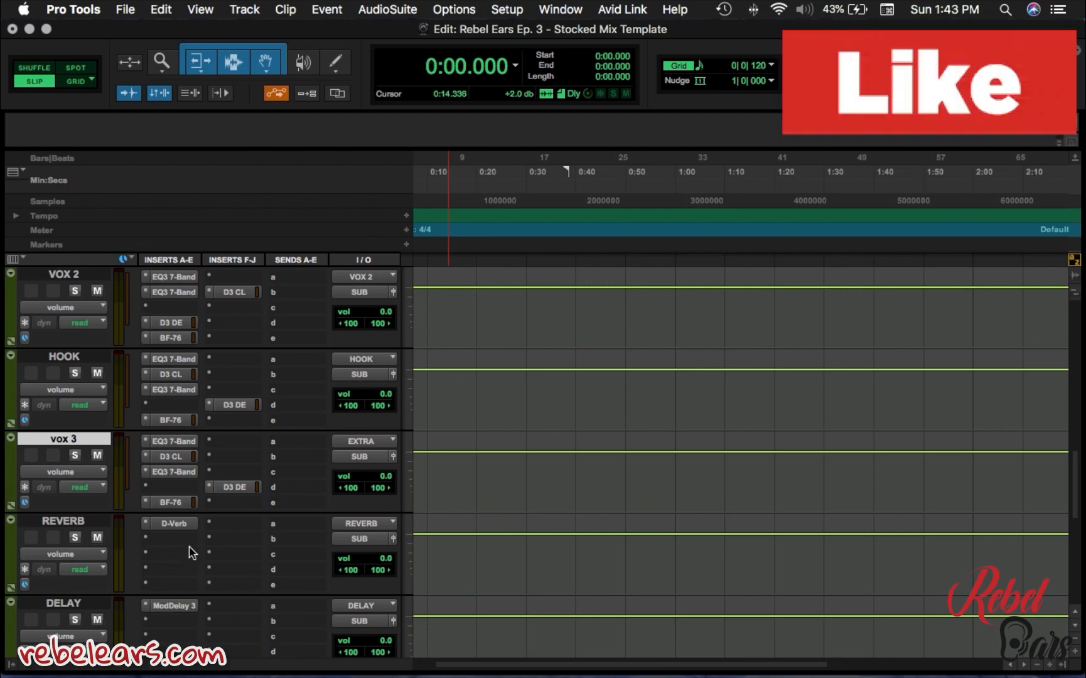
Inspect the ModDelay 3 plug-in settings on the DELAY aux track and close its window.
{"action": "scroll", "coordinate": [198, 574], "scroll_direction": "down", "scroll_amount": 1}
{"action": "scroll", "coordinate": [198, 574], "scroll_direction": "down", "scroll_amount": 1}
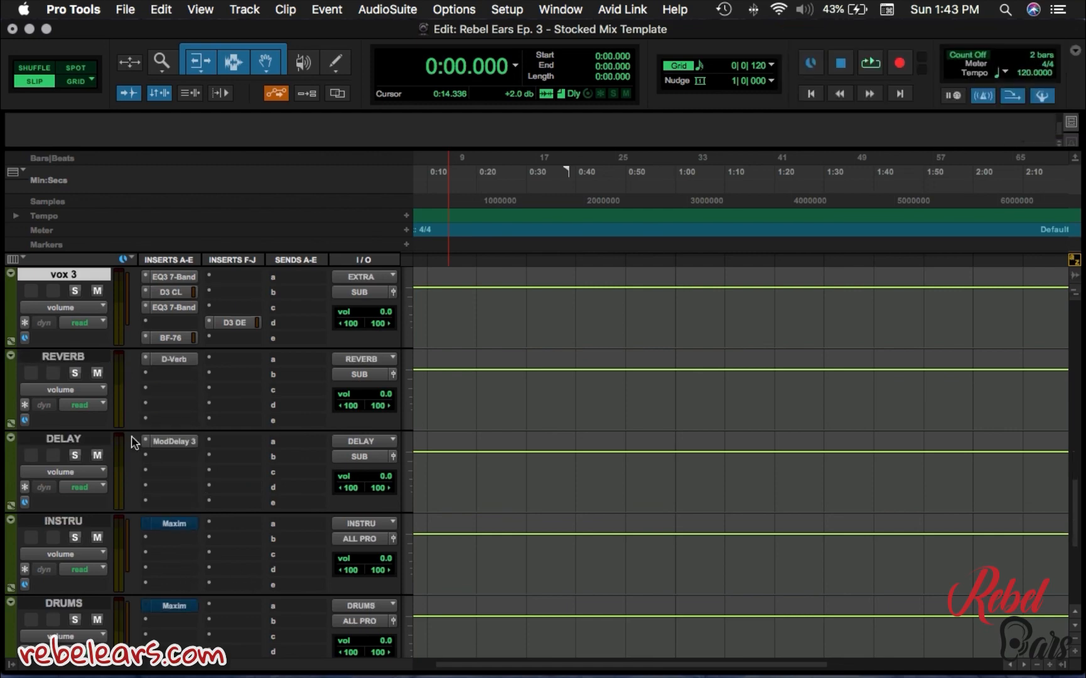
{"action": "left_click", "coordinate": [174, 441]}
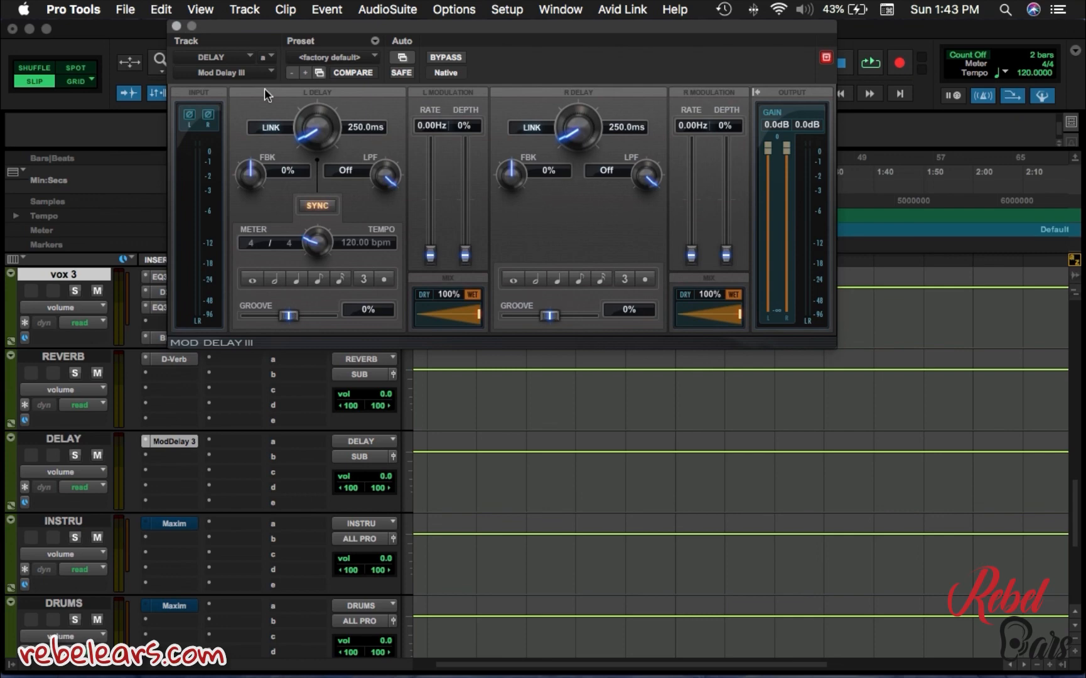
{"action": "left_click", "coordinate": [176, 26]}
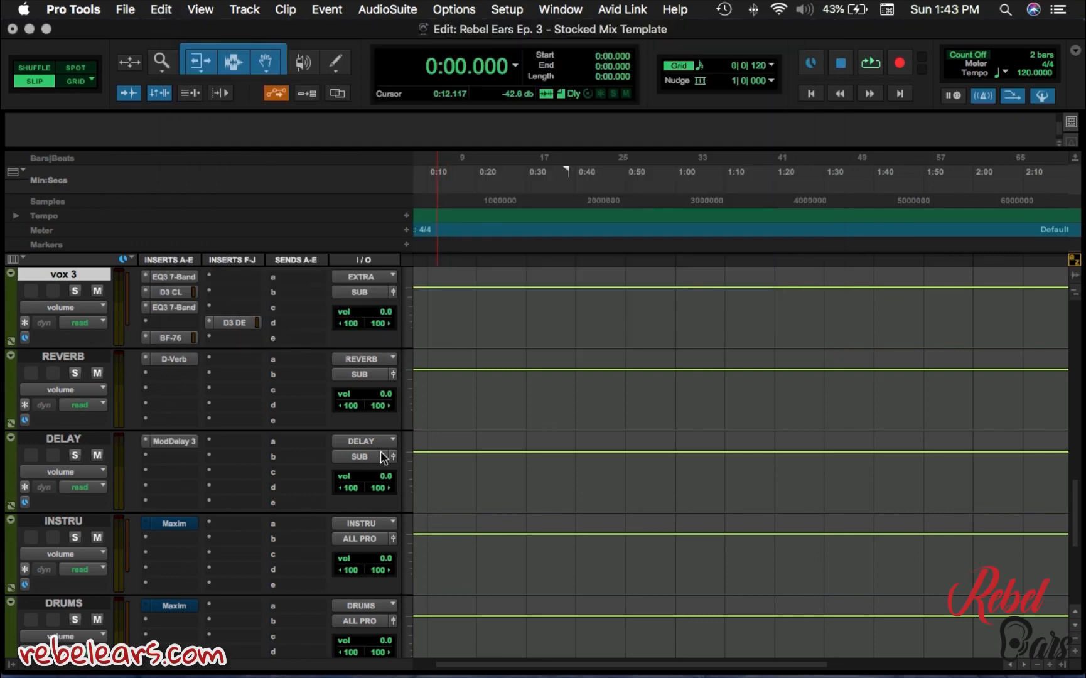
Try other reverb algorithms in the REVERB track's D-Verb insert and choose Non-Lin.
{"action": "left_click", "coordinate": [166, 359]}
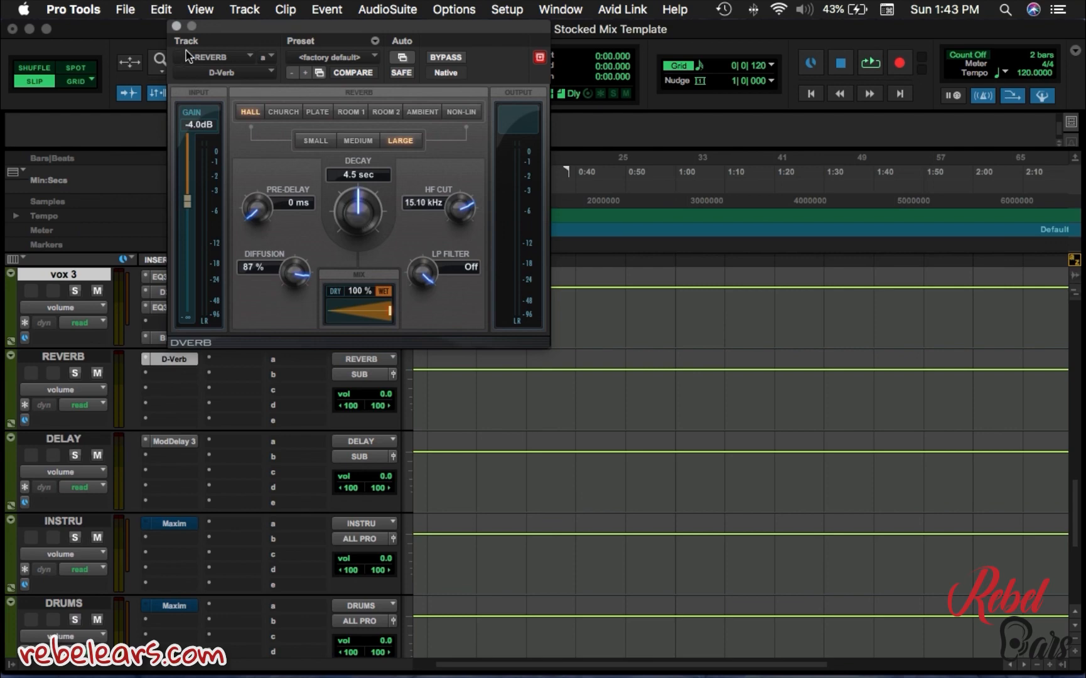
{"action": "left_click", "coordinate": [319, 113]}
{"action": "left_click", "coordinate": [388, 114]}
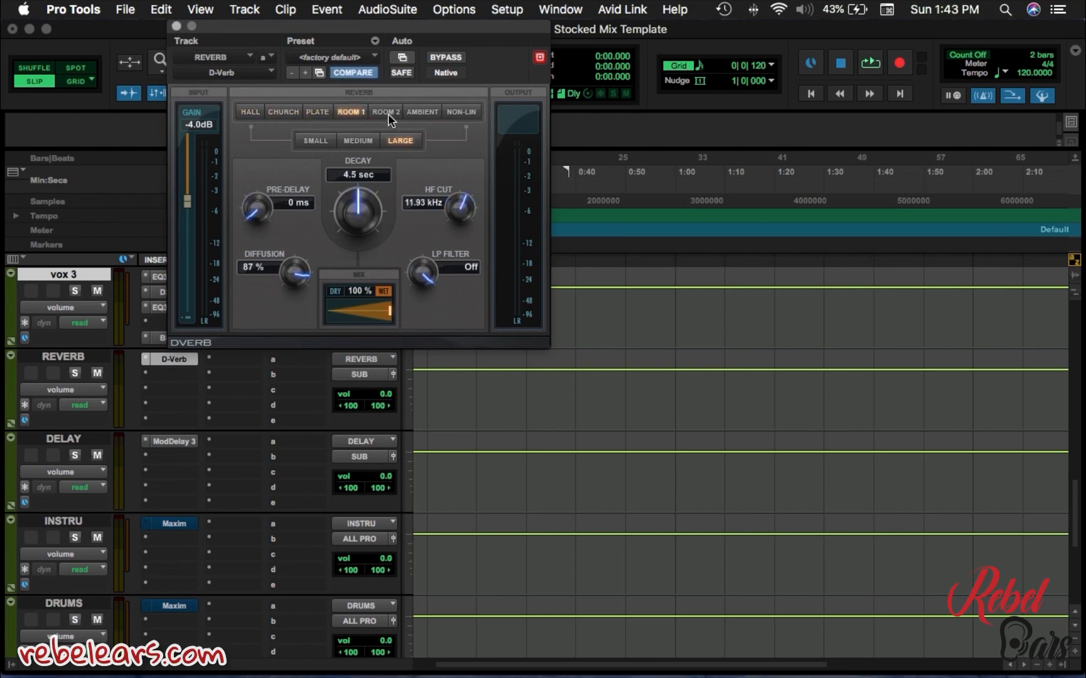
{"action": "left_click", "coordinate": [451, 112]}
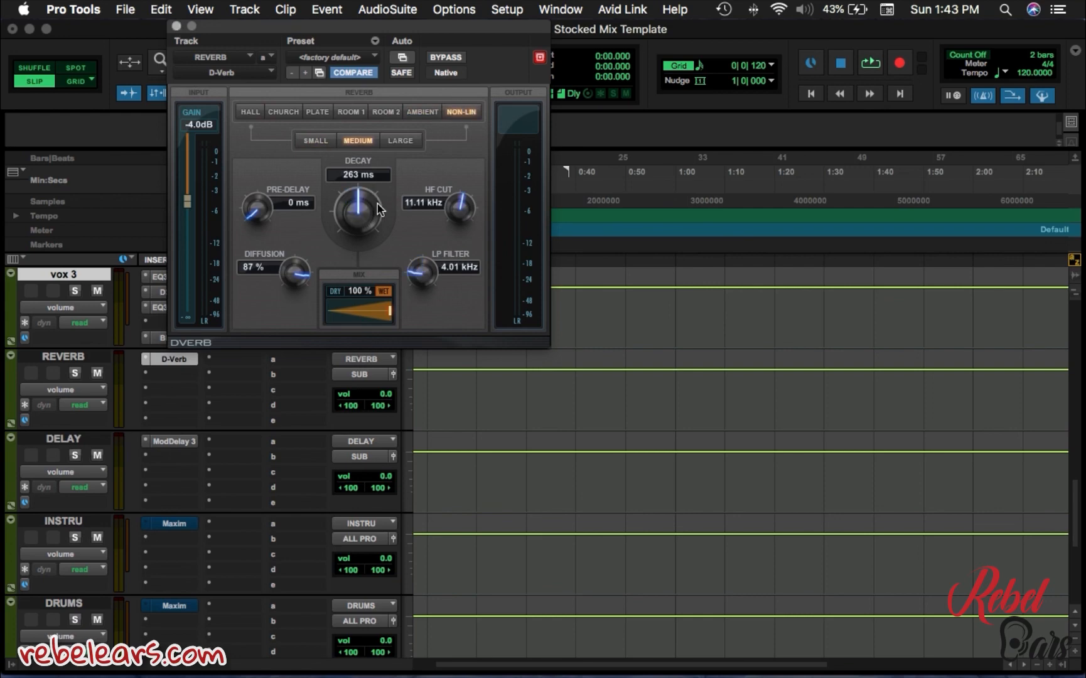
Set the D-Verb to 295 ms decay, 11.91 kHz HF cut, 5.84 kHz LP filter, 95% diffusion and 13 ms pre-delay, and close it.
{"action": "mouse_move", "coordinate": [356, 212]}
{"action": "left_mouse_down"}
{"action": "mouse_move", "coordinate": [356, 226]}
{"action": "mouse_move", "coordinate": [366, 216]}
{"action": "left_mouse_up"}
{"action": "left_click_drag", "start_coordinate": [461, 211], "coordinate": [462, 205]}
{"action": "left_click_drag", "start_coordinate": [421, 273], "coordinate": [421, 264]}
{"action": "left_click_drag", "start_coordinate": [295, 274], "coordinate": [294, 268]}
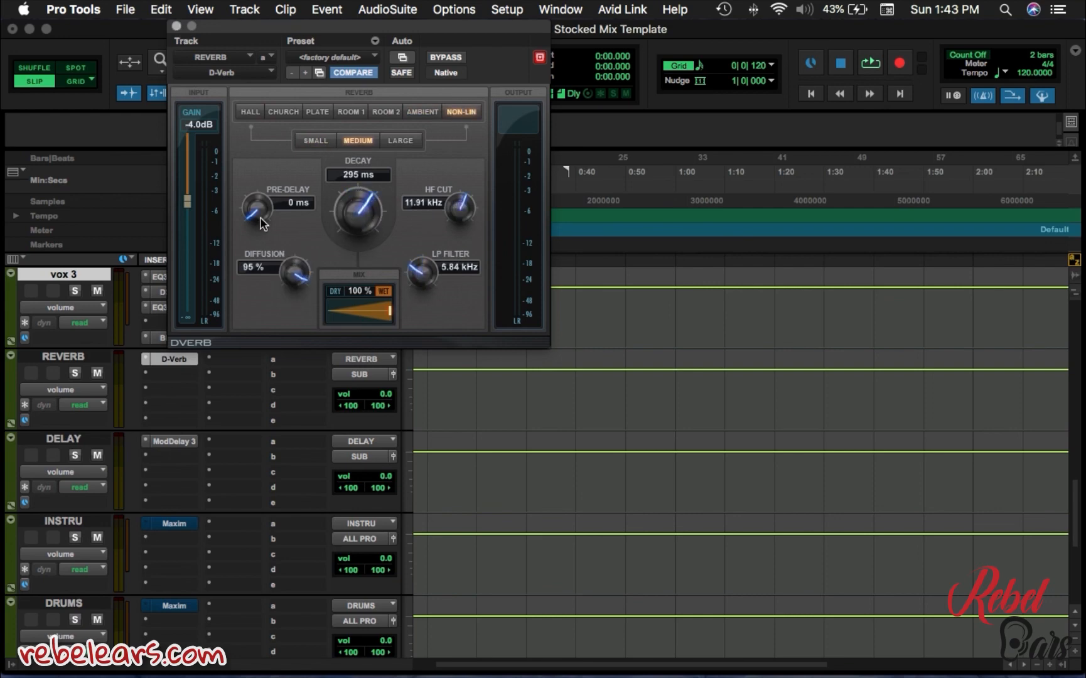
{"action": "left_click_drag", "start_coordinate": [255, 207], "coordinate": [254, 204]}
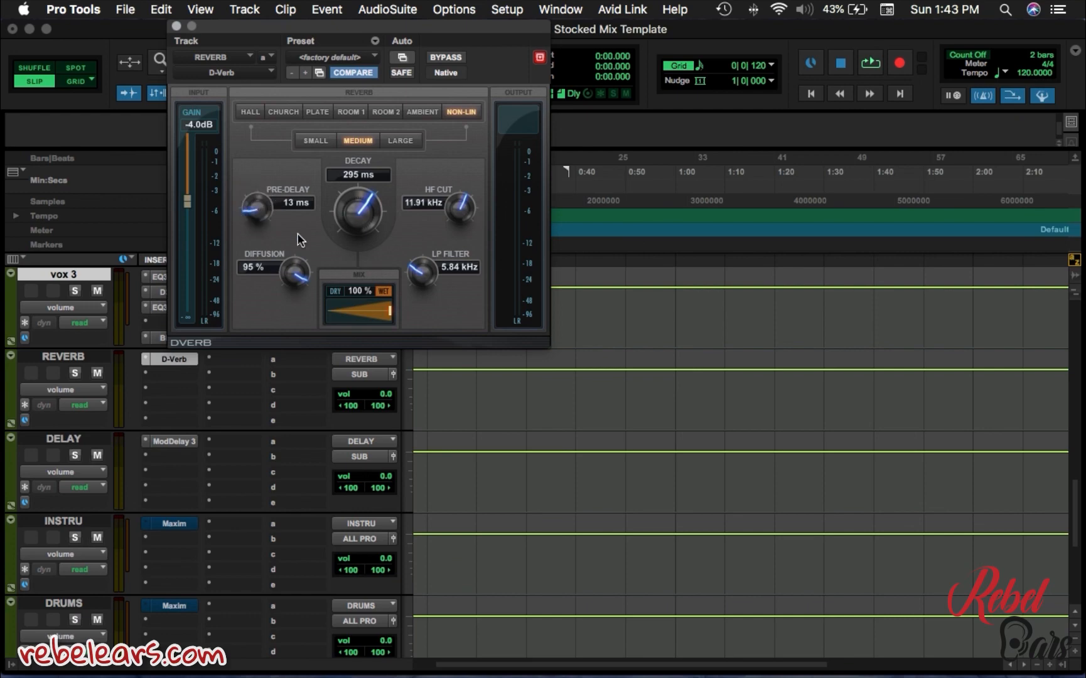
{"action": "left_click", "coordinate": [176, 27]}
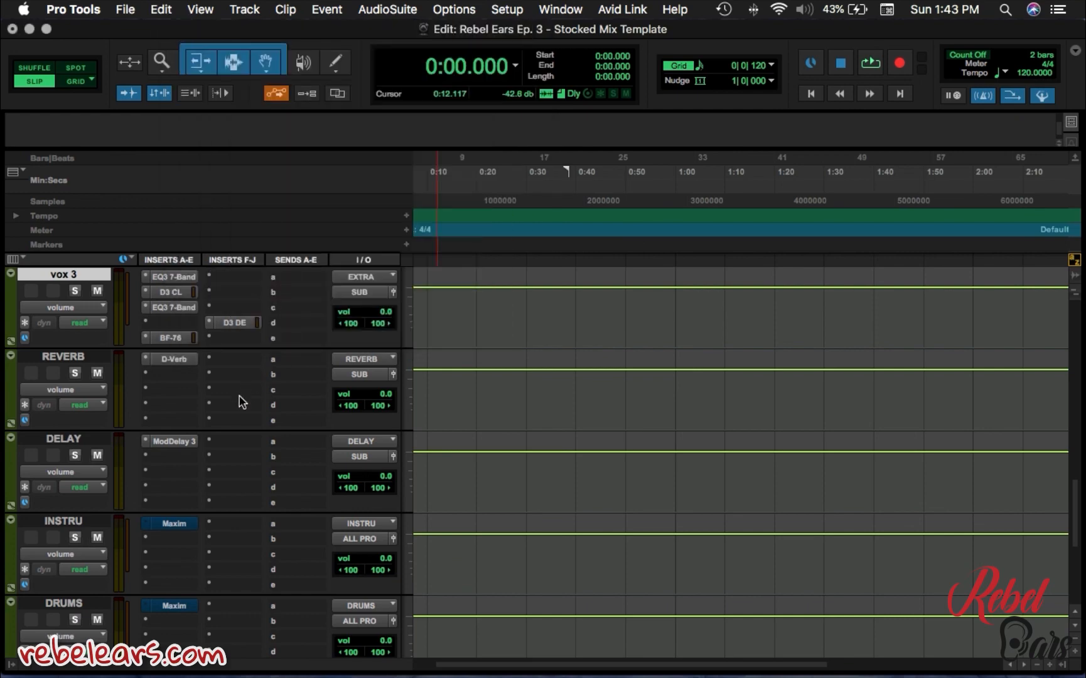
Inspect the Mod Delay III settings on the DELAY track and the Maxim settings on the INSTRU track.
{"action": "left_click", "coordinate": [174, 441]}
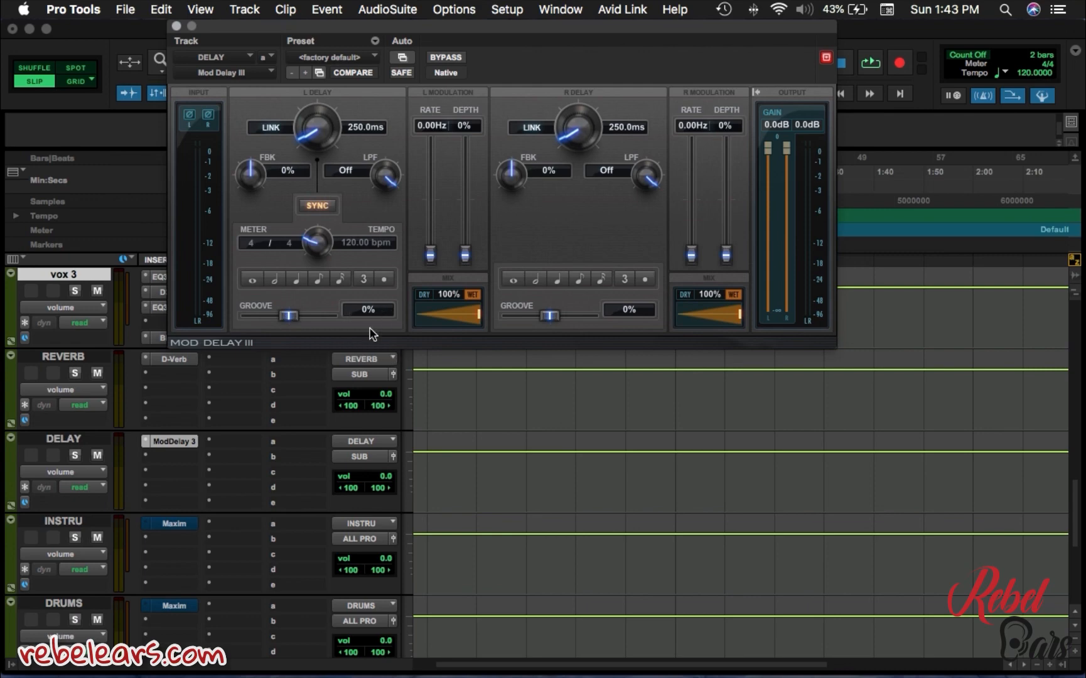
{"action": "left_click", "coordinate": [177, 26]}
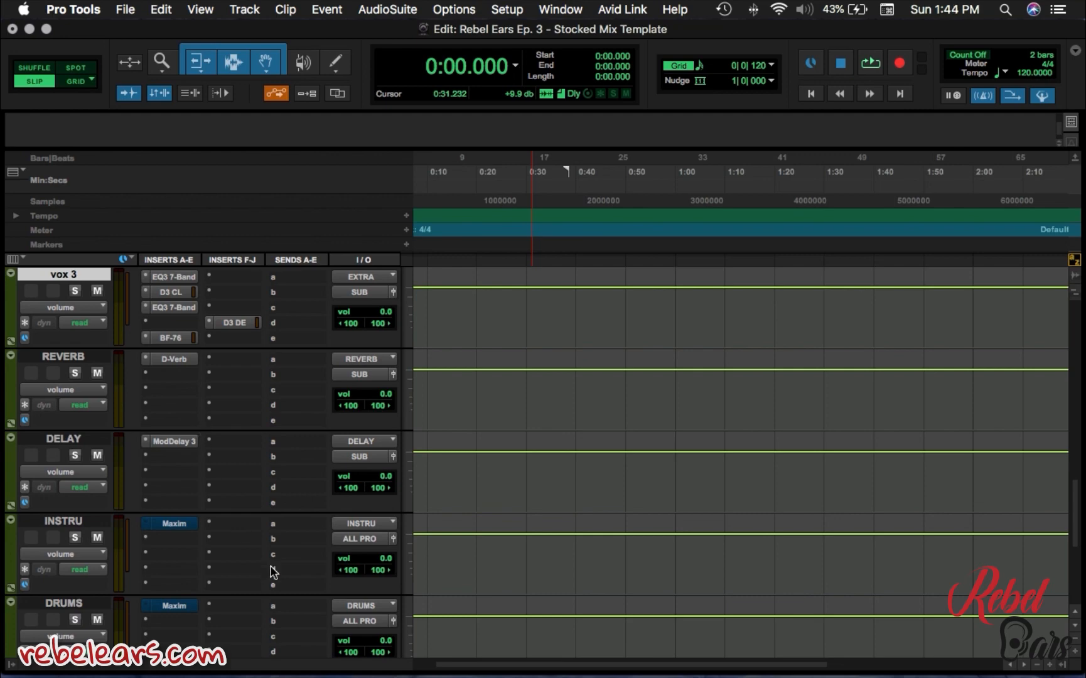
{"action": "left_click", "coordinate": [174, 524]}
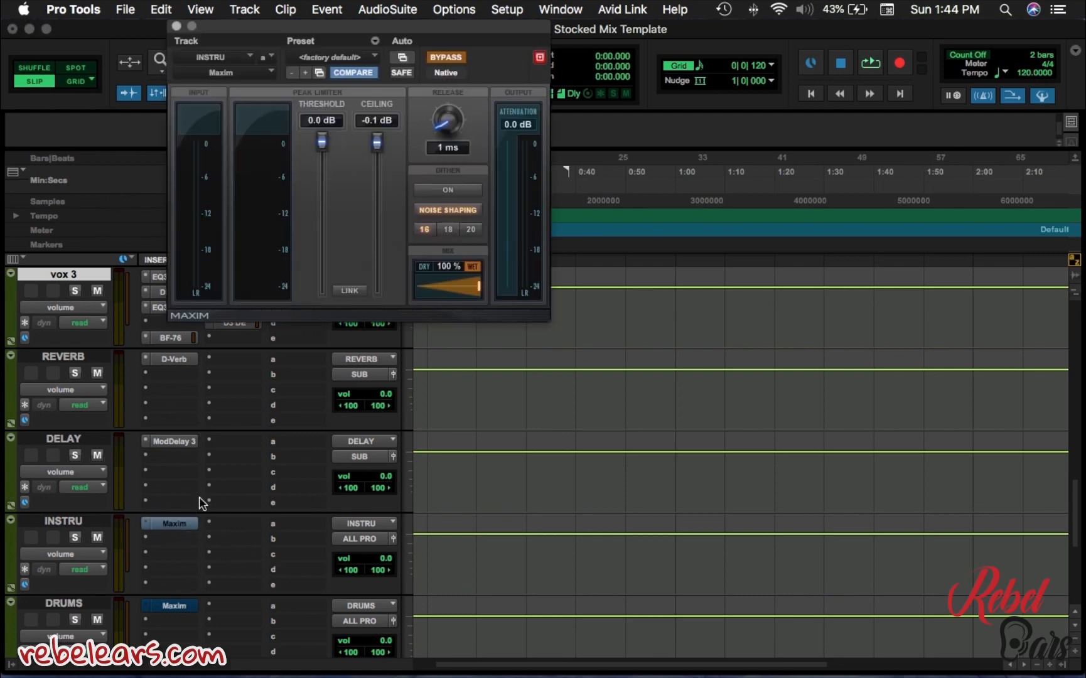
{"action": "left_click", "coordinate": [176, 27]}
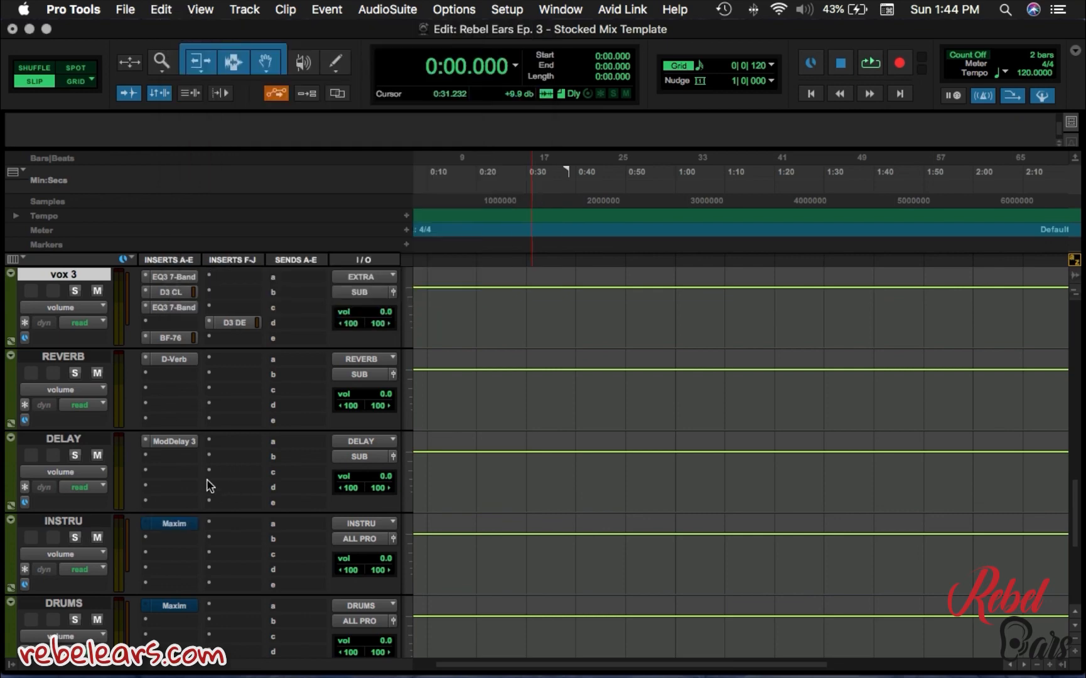
Review the audio tracks from 2 track down and check the input choices of the INSTRU aux track.
{"action": "scroll", "coordinate": [207, 485], "scroll_direction": "up", "scroll_amount": 10}
{"action": "scroll", "coordinate": [211, 486], "scroll_direction": "up", "scroll_amount": 5}
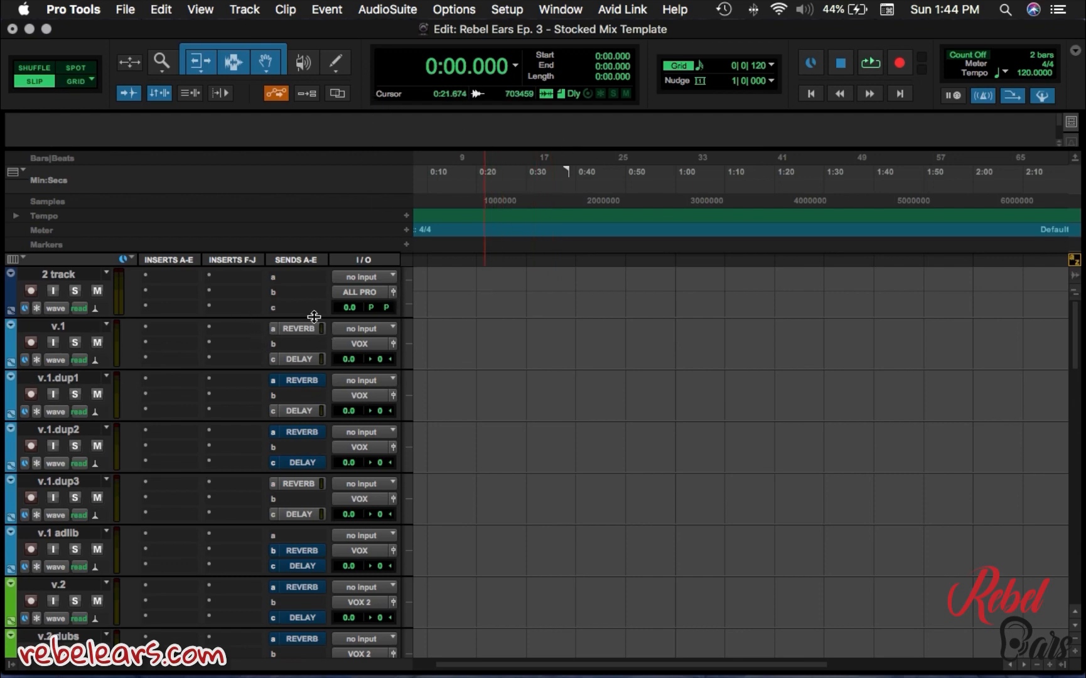
{"action": "scroll", "coordinate": [307, 324], "scroll_direction": "down", "scroll_amount": 10}
{"action": "scroll", "coordinate": [308, 324], "scroll_direction": "down", "scroll_amount": 8}
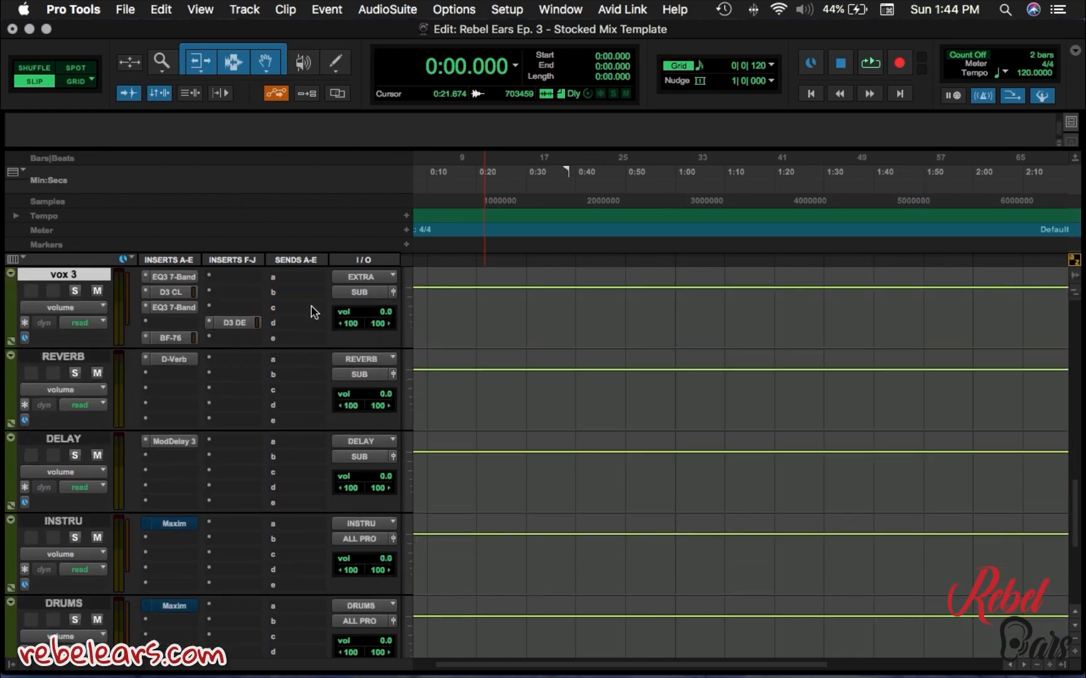
{"action": "left_click", "coordinate": [366, 524]}
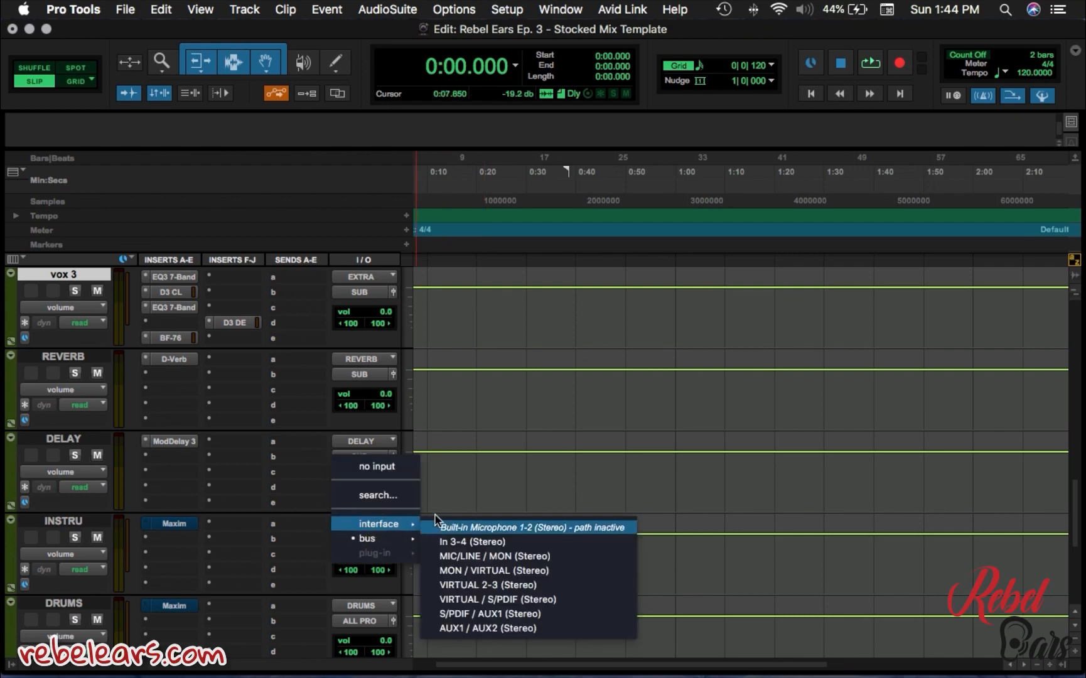
{"action": "left_click", "coordinate": [453, 485]}
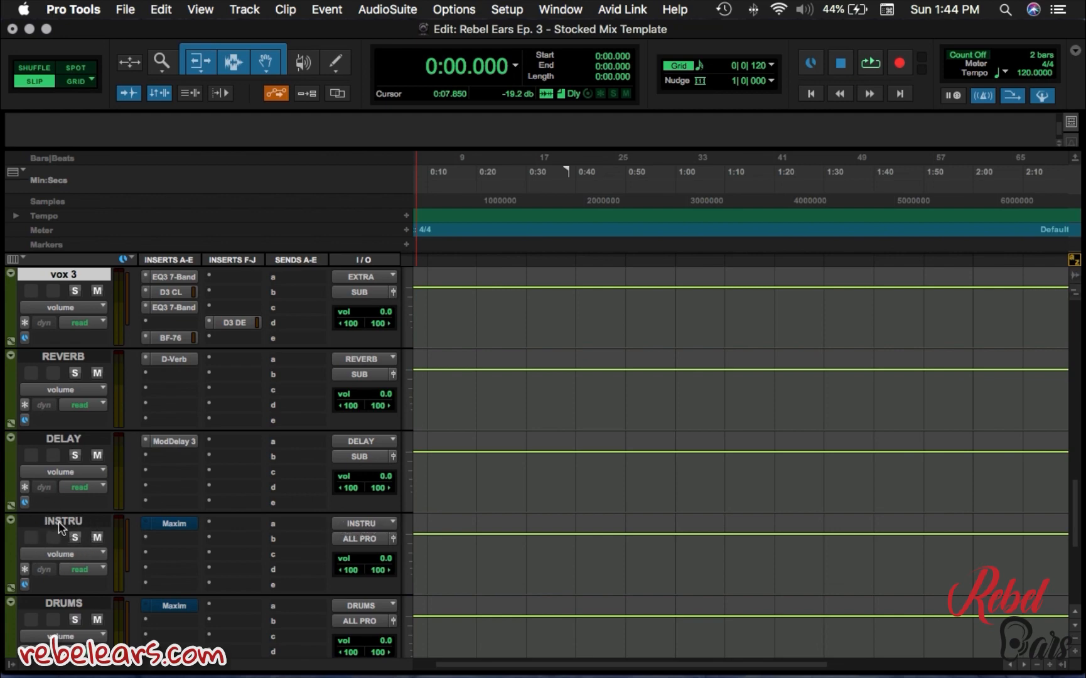
Switch the bypass of the INSTRU track's Maxim insert off and back on, and close the plug-in.
{"action": "left_click", "coordinate": [175, 524]}
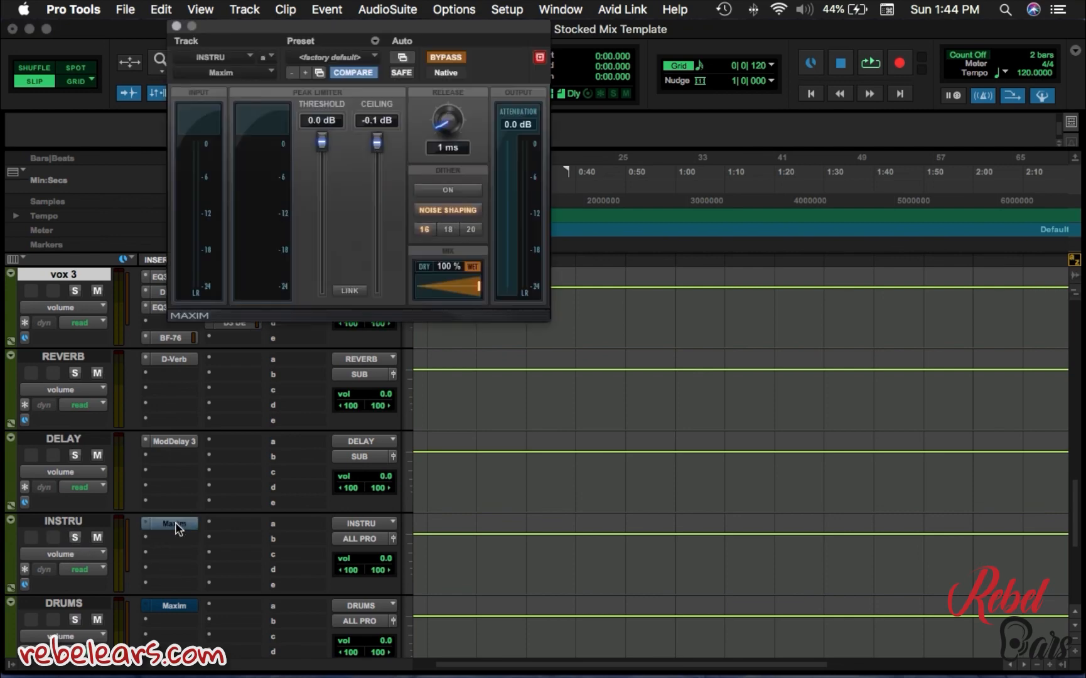
{"action": "left_click", "coordinate": [447, 56]}
{"action": "left_click", "coordinate": [446, 57]}
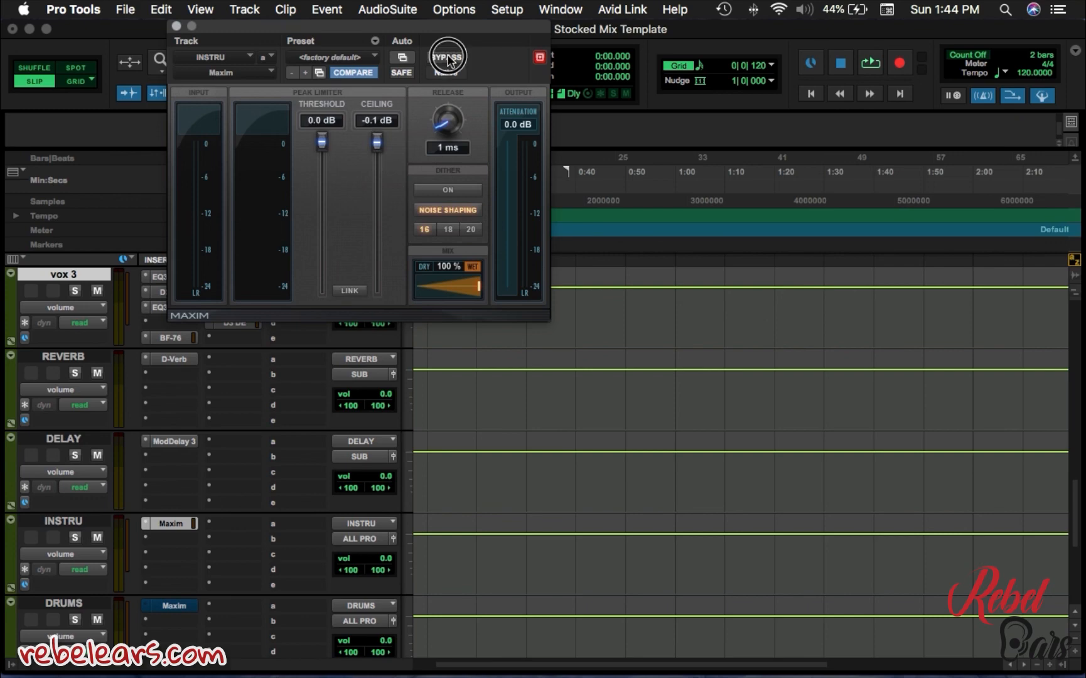
{"action": "left_click", "coordinate": [175, 27]}
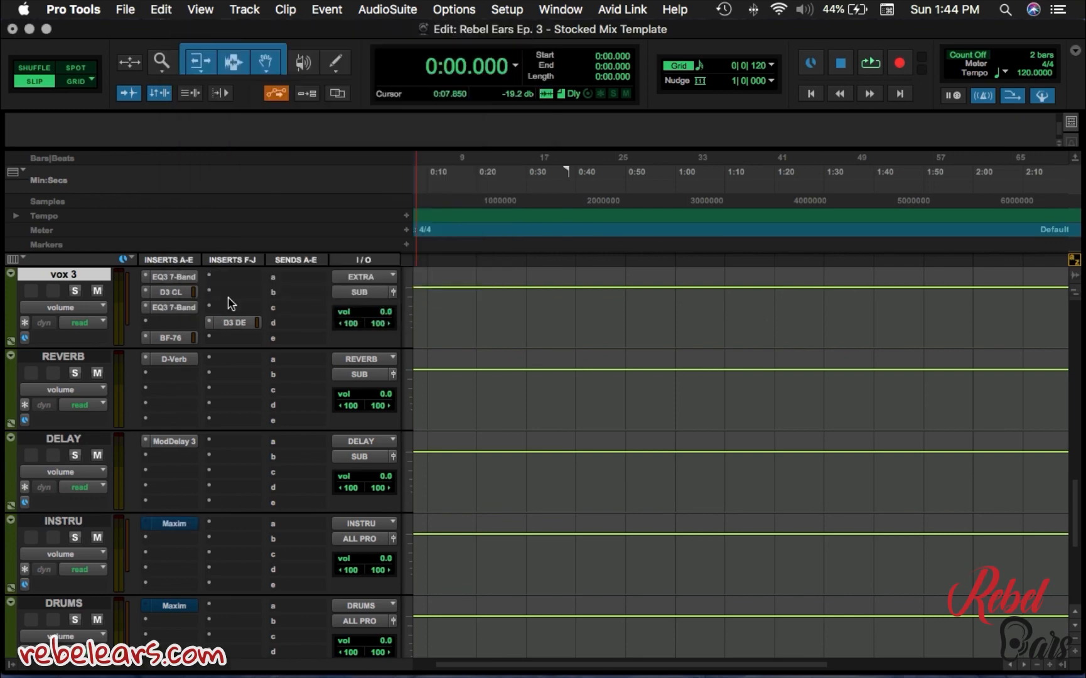
Check the input choices of the DRUMS aux track without reassigning it, and select the track.
{"action": "left_click", "coordinate": [361, 606]}
{"action": "left_click", "coordinate": [494, 507]}
{"action": "left_click", "coordinate": [65, 604]}
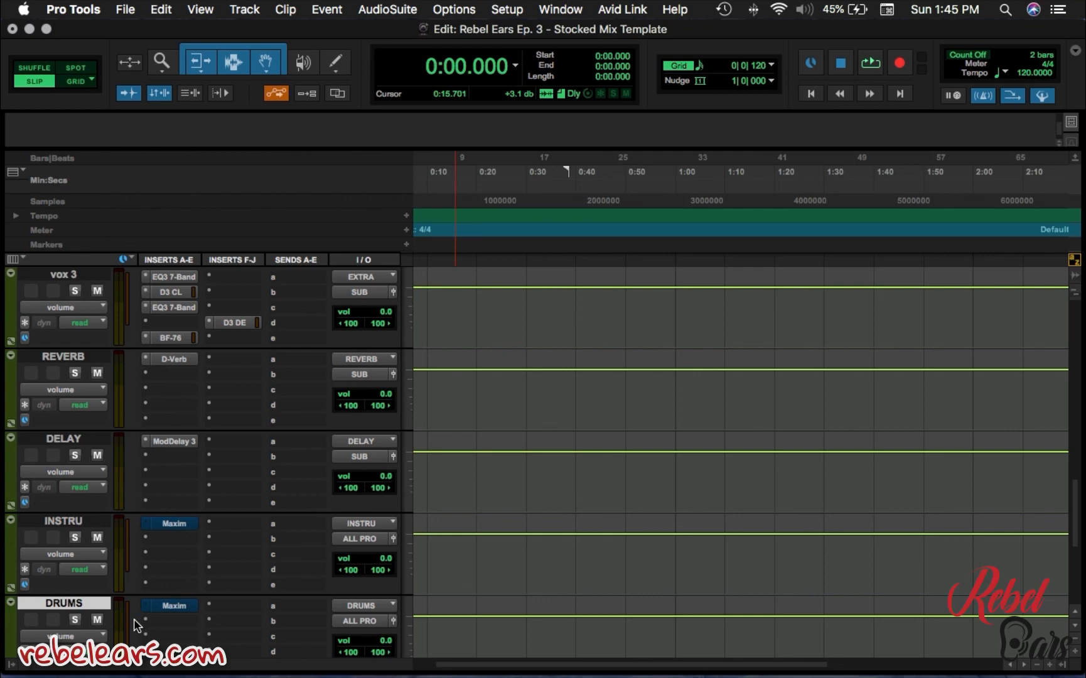
Compare the inserts and routing on the VOX, VOX 2, HOOK and vox 3 aux tracks.
{"action": "scroll", "coordinate": [134, 618], "scroll_direction": "down", "scroll_amount": 3}
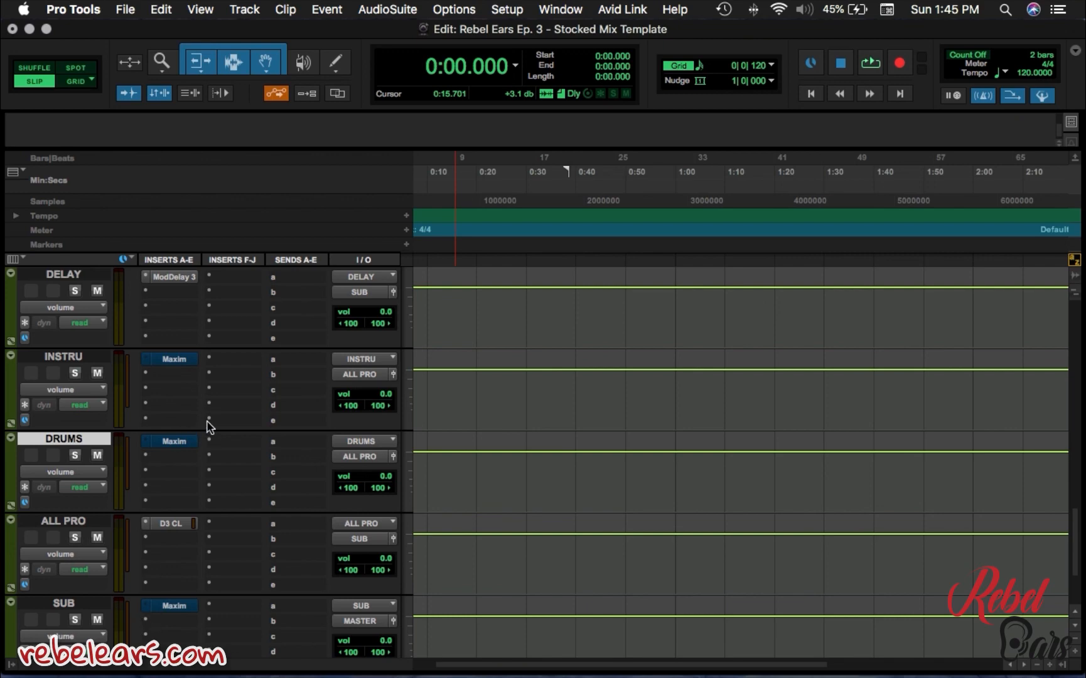
{"action": "scroll", "coordinate": [207, 427], "scroll_direction": "up", "scroll_amount": 10}
{"action": "scroll", "coordinate": [205, 417], "scroll_direction": "down", "scroll_amount": 5}
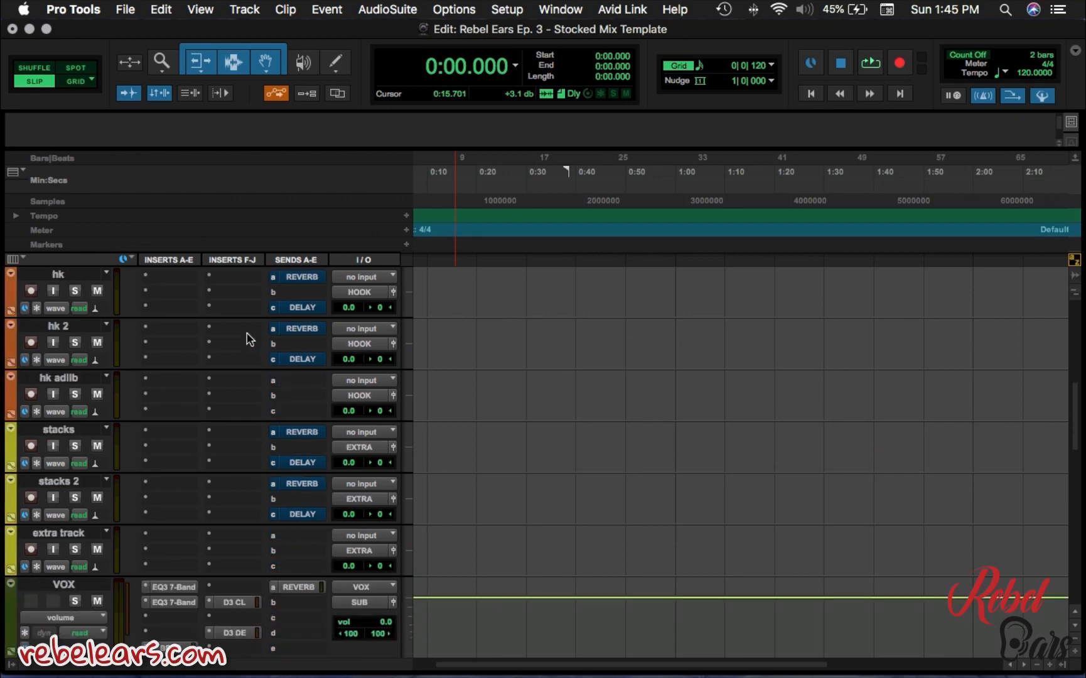
{"action": "scroll", "coordinate": [223, 464], "scroll_direction": "down", "scroll_amount": 8}
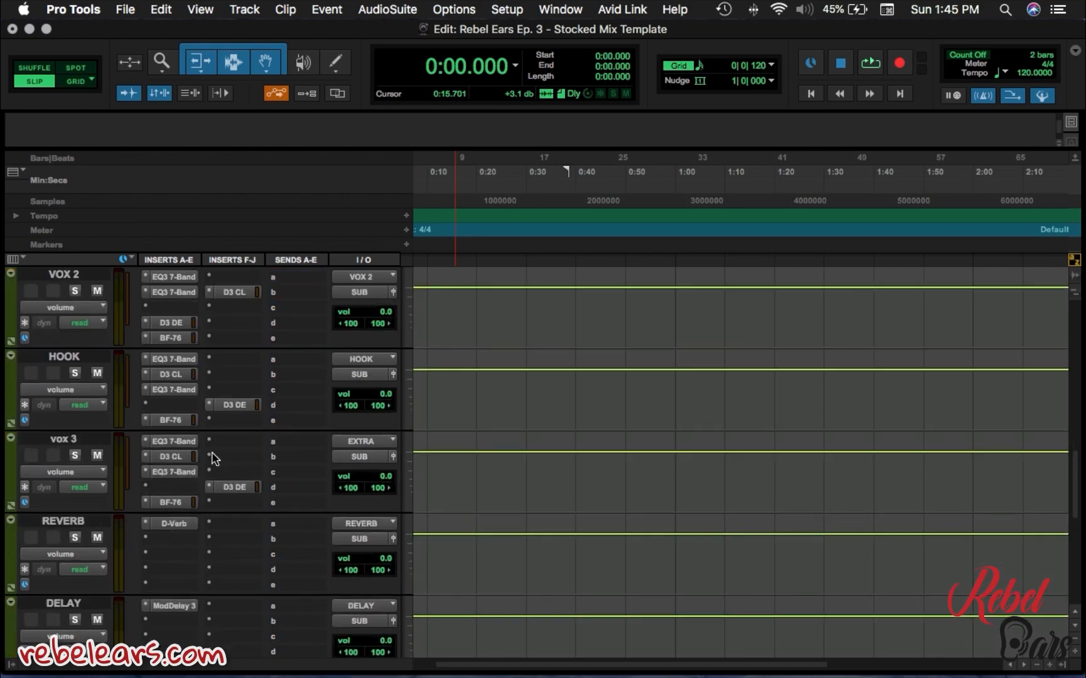
{"action": "scroll", "coordinate": [197, 405], "scroll_direction": "up", "scroll_amount": 3}
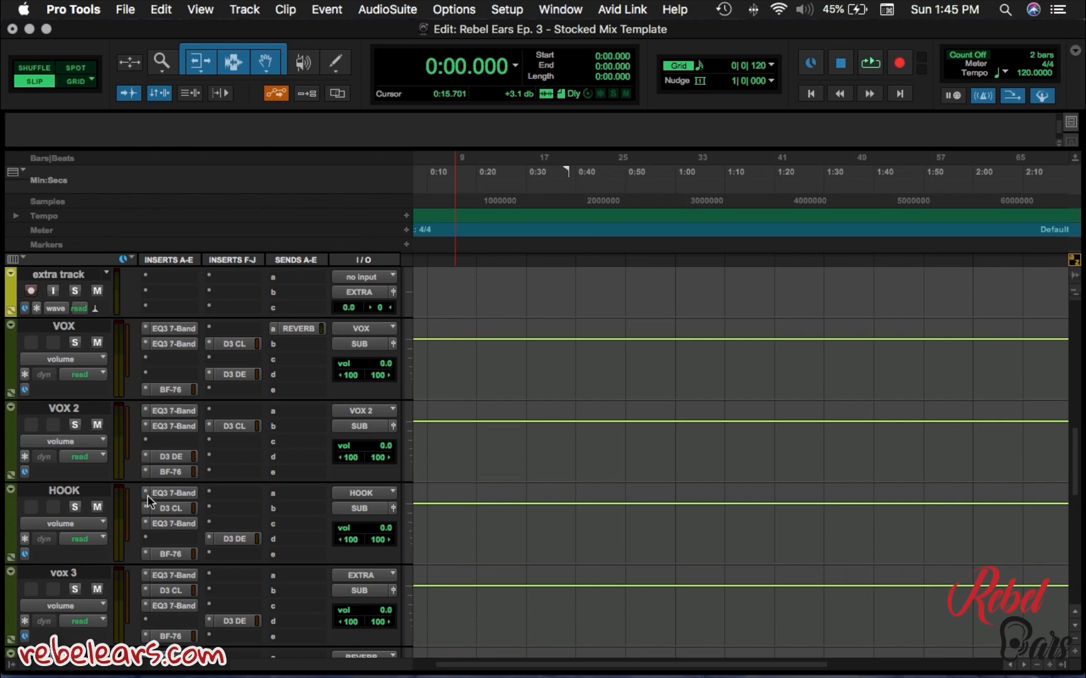
{"action": "scroll", "coordinate": [254, 578], "scroll_direction": "down", "scroll_amount": 2}
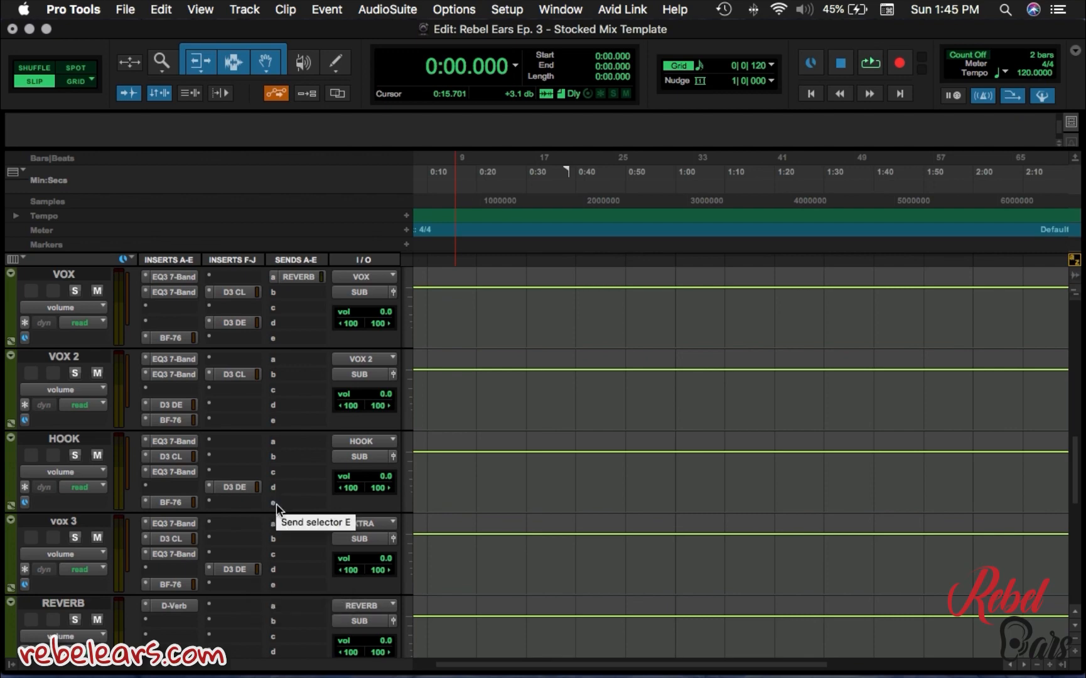
Review the whole template, from the sends and outputs of the vocal tracks to the aux and MASTER inserts.
{"action": "scroll", "coordinate": [289, 375], "scroll_direction": "up", "scroll_amount": 10}
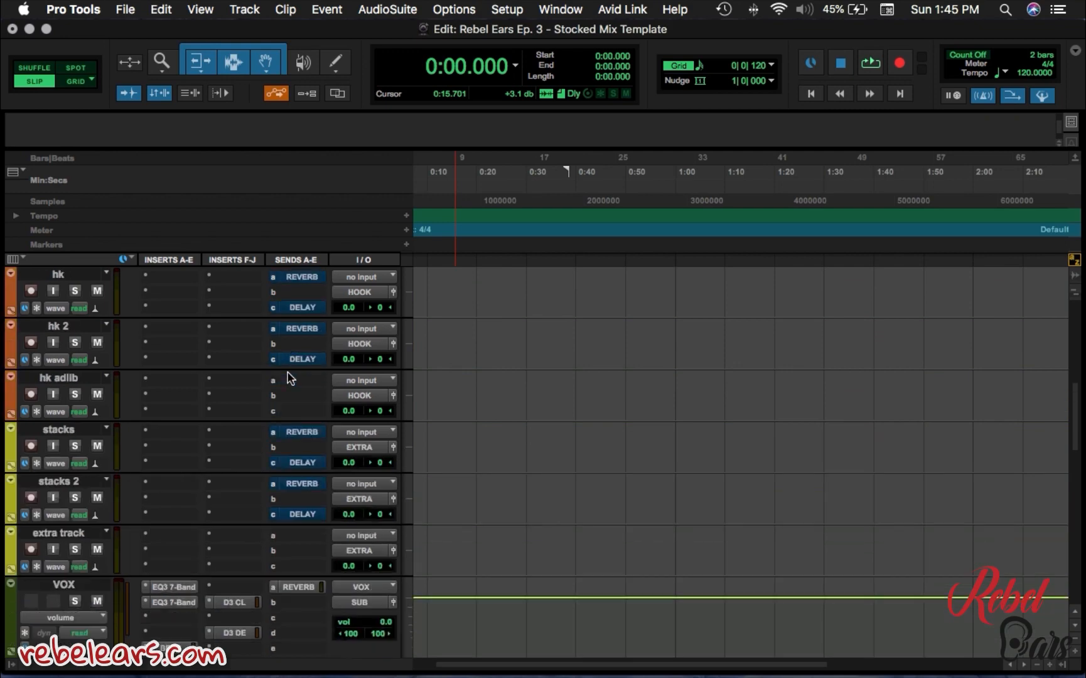
{"action": "scroll", "coordinate": [272, 371], "scroll_direction": "up", "scroll_amount": 5}
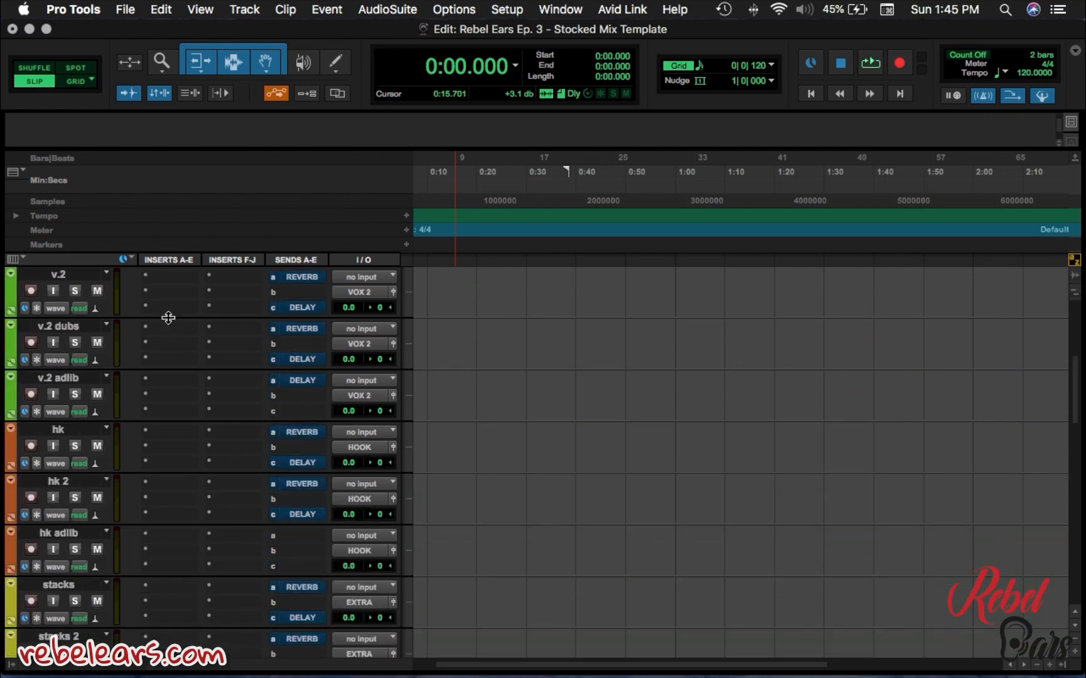
{"action": "scroll", "coordinate": [173, 305], "scroll_direction": "up", "scroll_amount": 1}
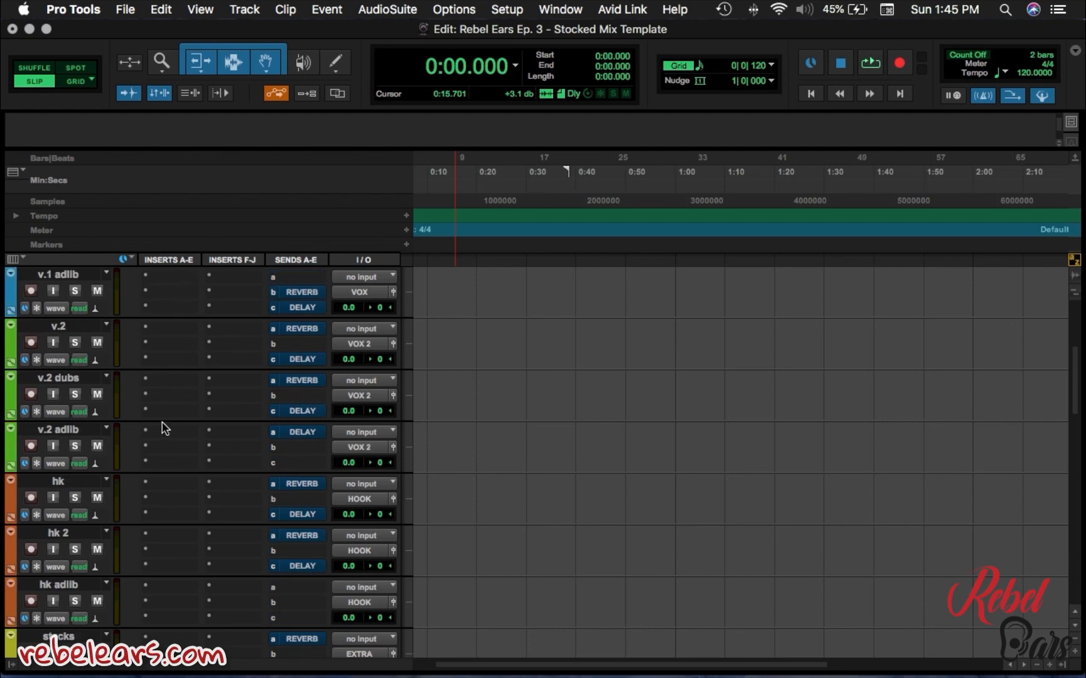
{"action": "scroll", "coordinate": [176, 474], "scroll_direction": "down", "scroll_amount": 5}
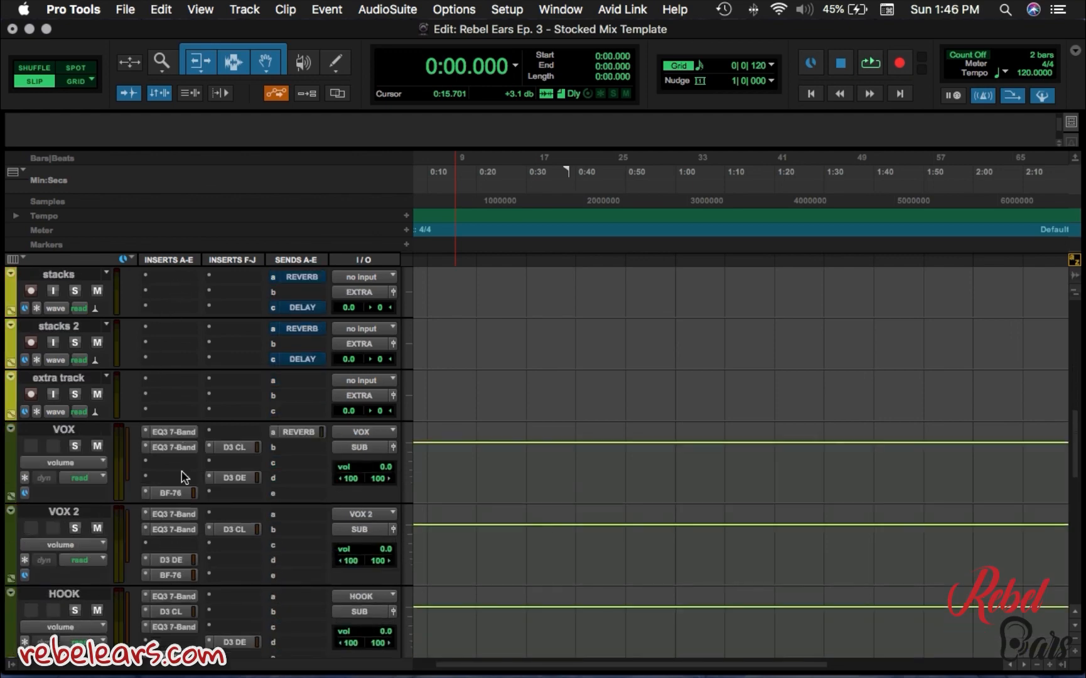
{"action": "scroll", "coordinate": [181, 475], "scroll_direction": "down", "scroll_amount": 2}
{"action": "scroll", "coordinate": [226, 568], "scroll_direction": "down", "scroll_amount": 5}
{"action": "scroll", "coordinate": [226, 568], "scroll_direction": "down", "scroll_amount": 5}
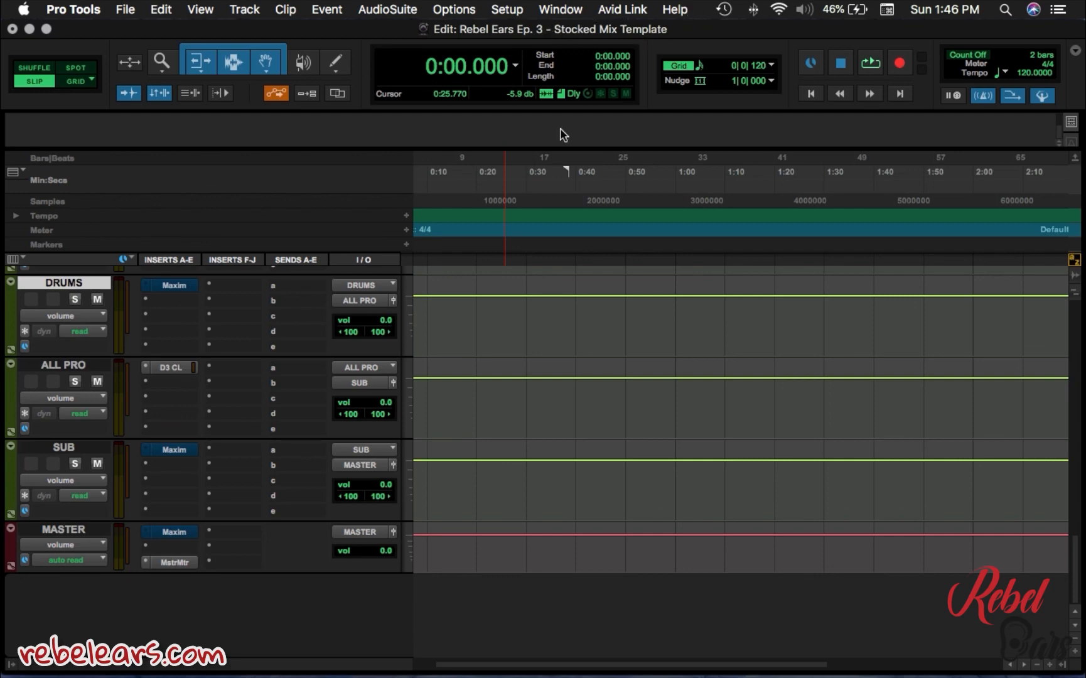
{"action": "scroll", "coordinate": [528, 358], "scroll_direction": "up", "scroll_amount": 10}
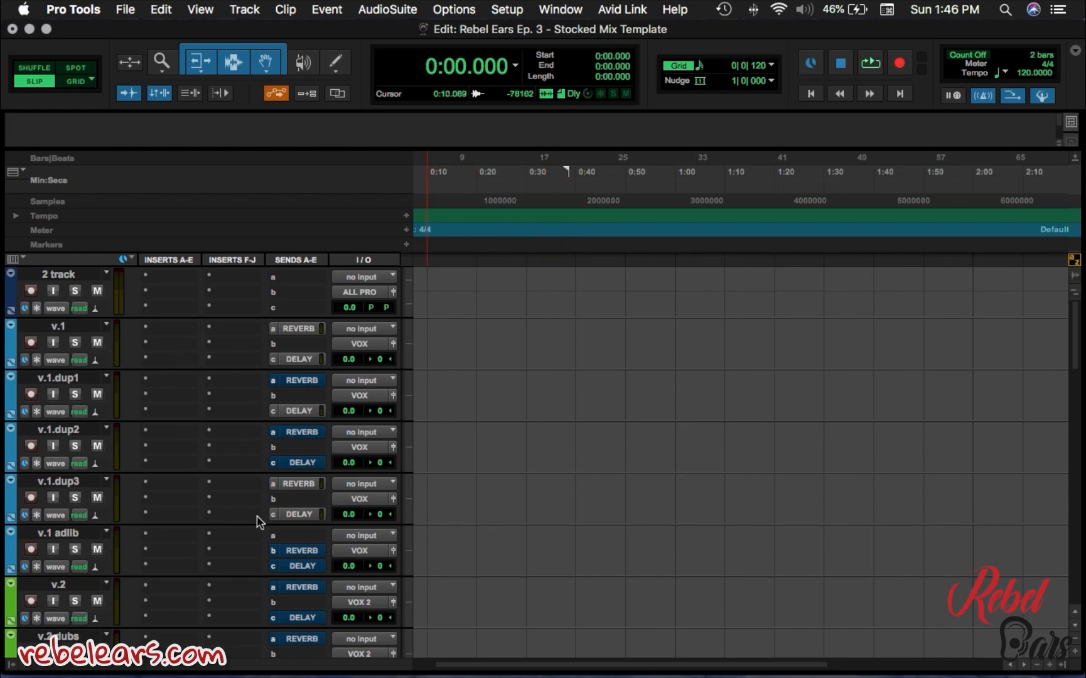
{"action": "scroll", "coordinate": [211, 472], "scroll_direction": "down", "scroll_amount": 10}
{"action": "scroll", "coordinate": [211, 472], "scroll_direction": "down", "scroll_amount": 15}
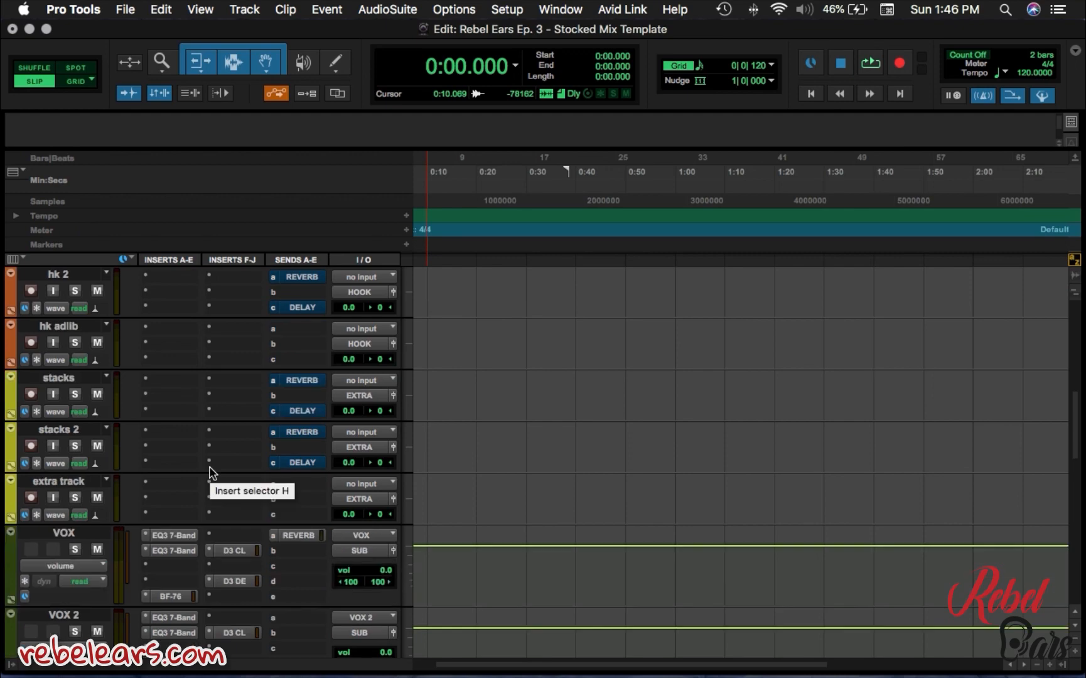
{"action": "scroll", "coordinate": [210, 468], "scroll_direction": "up", "scroll_amount": 20}
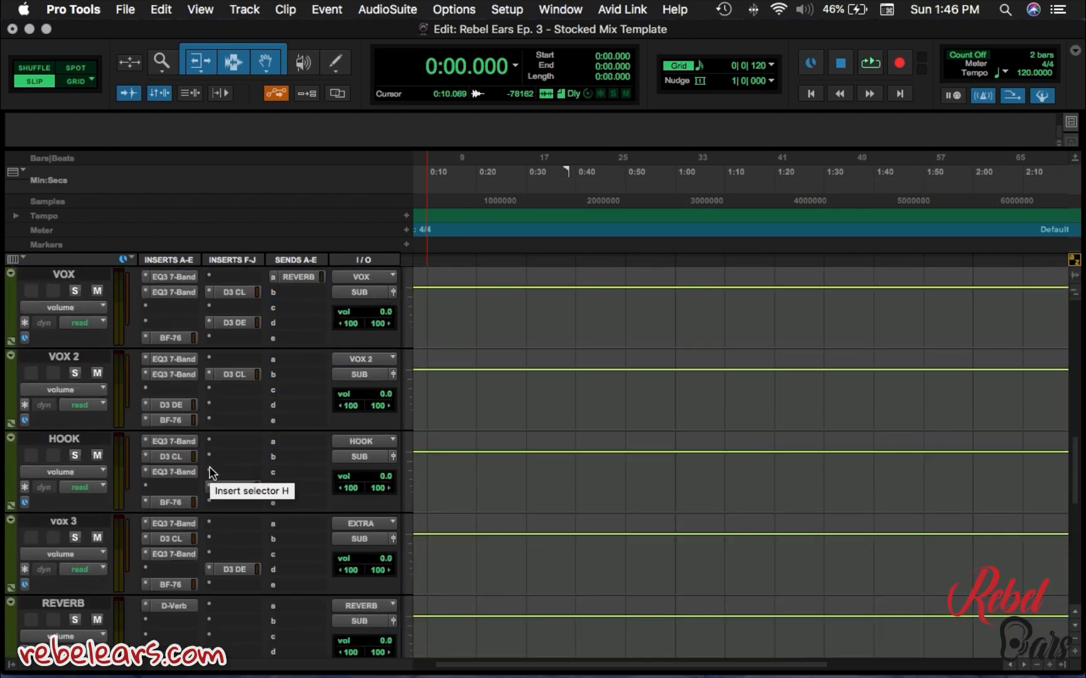